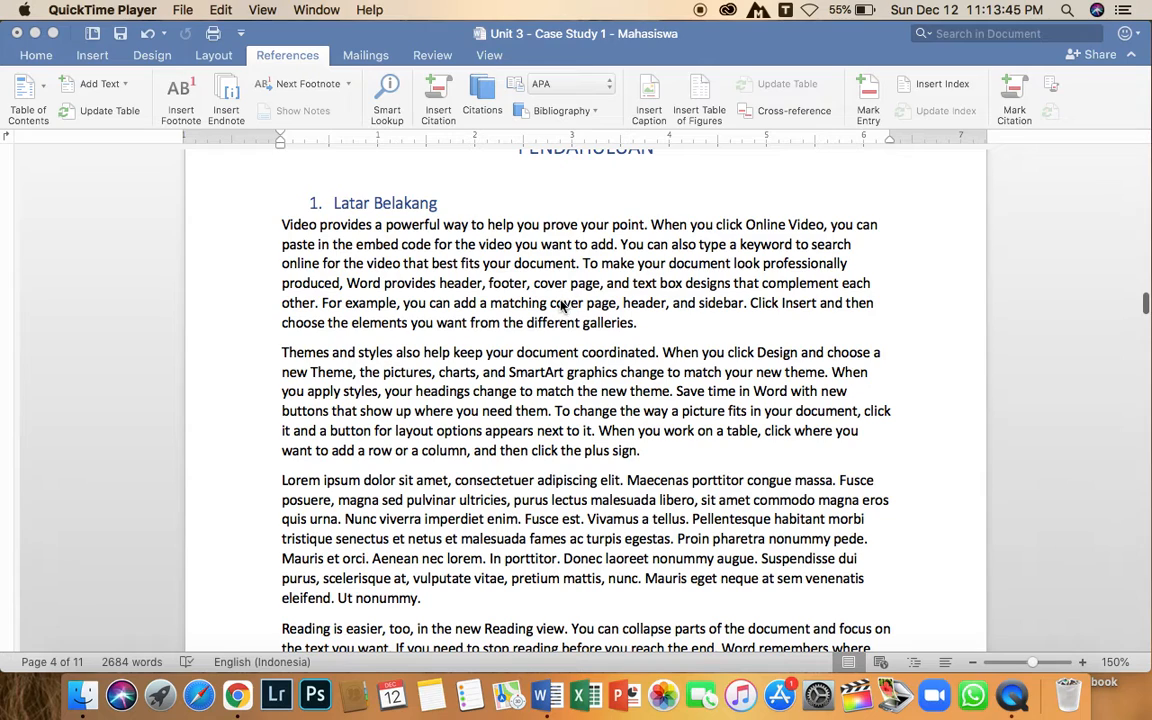
Review the front-matter pages DAFTAR ISI and DAFTAR GAMBAR and the opening pages of BAB 1 PENDAHULUAN.
scroll(500, 320, "up", 3)
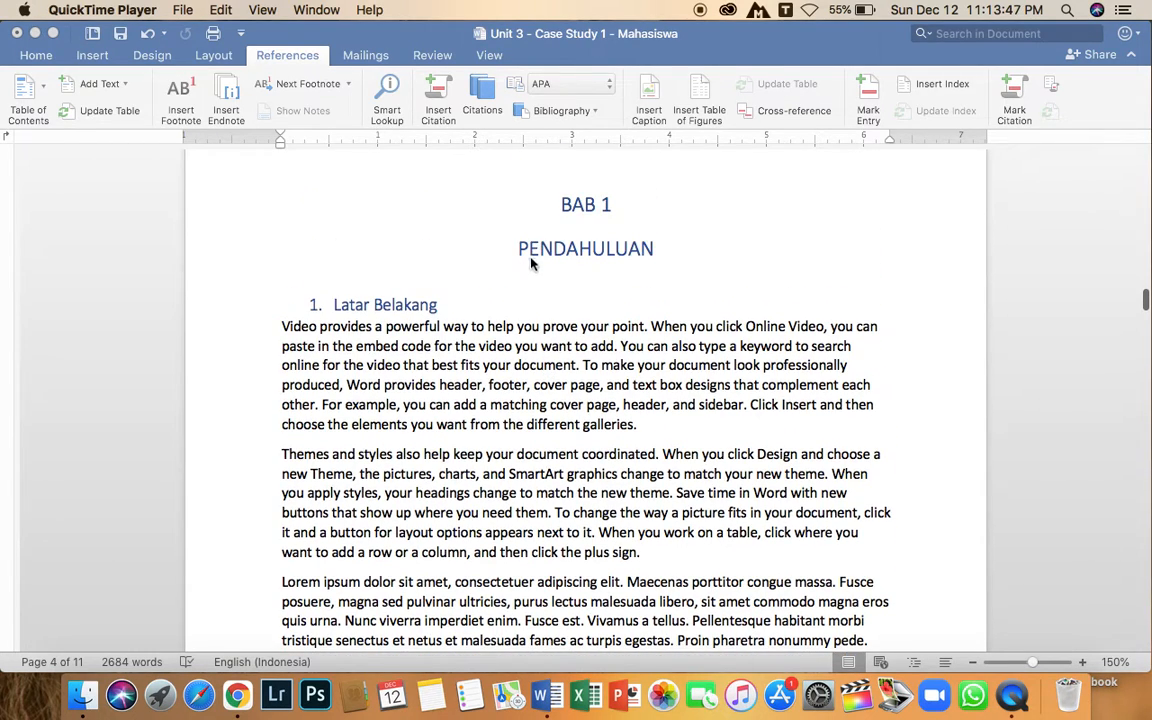
scroll(523, 372, "down", 15)
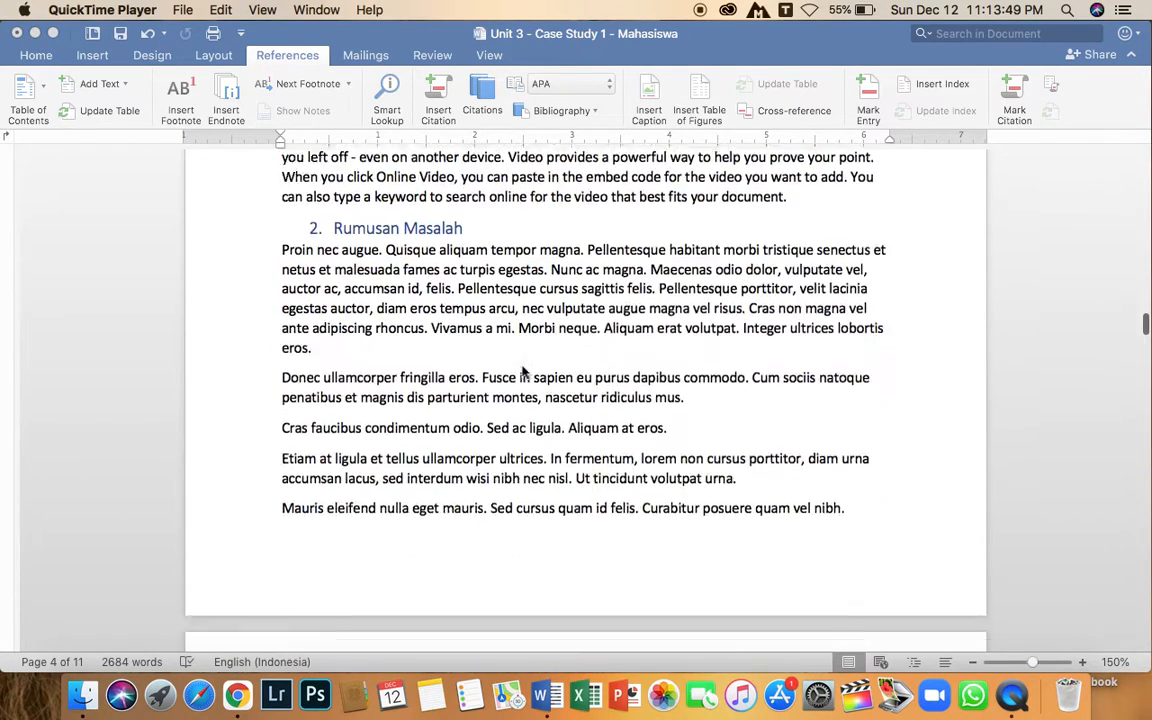
scroll(578, 458, "up", 20)
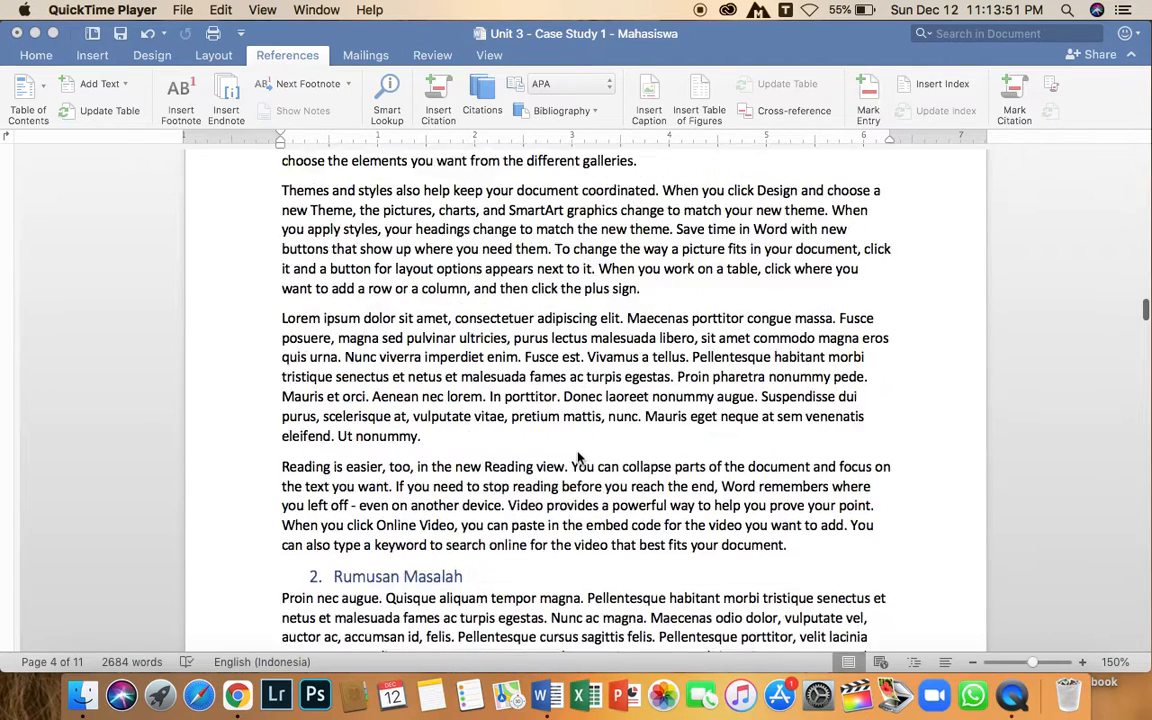
scroll(578, 458, "up", 20)
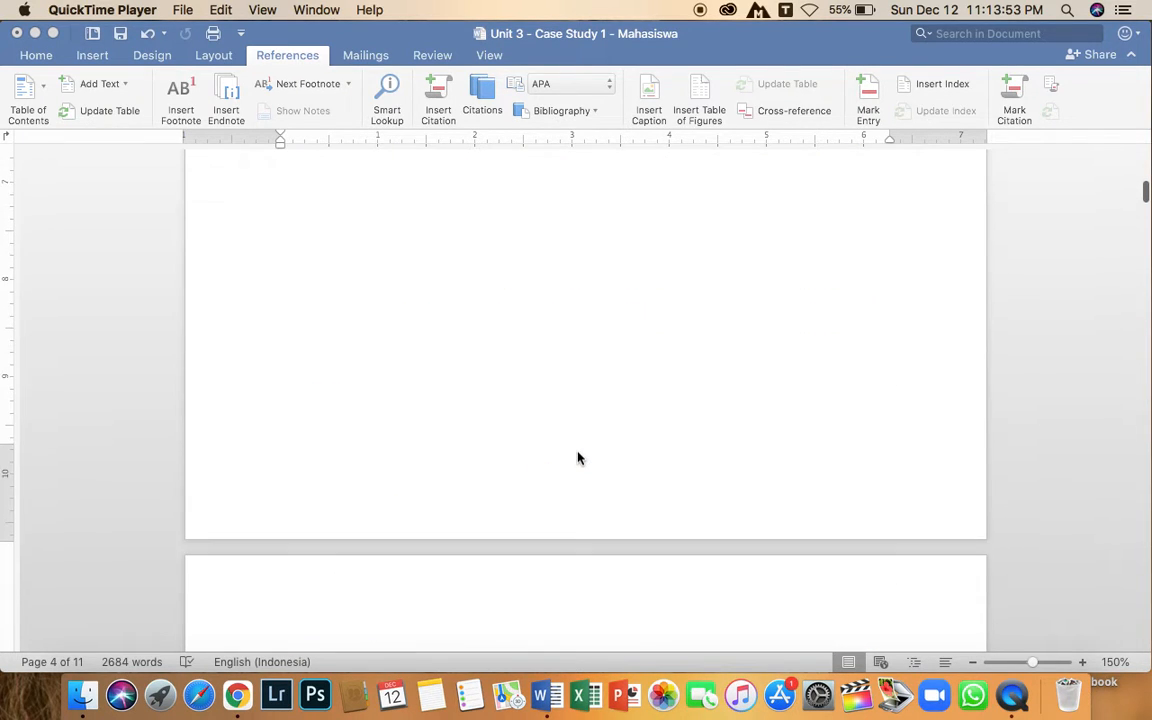
scroll(578, 458, "up", 10)
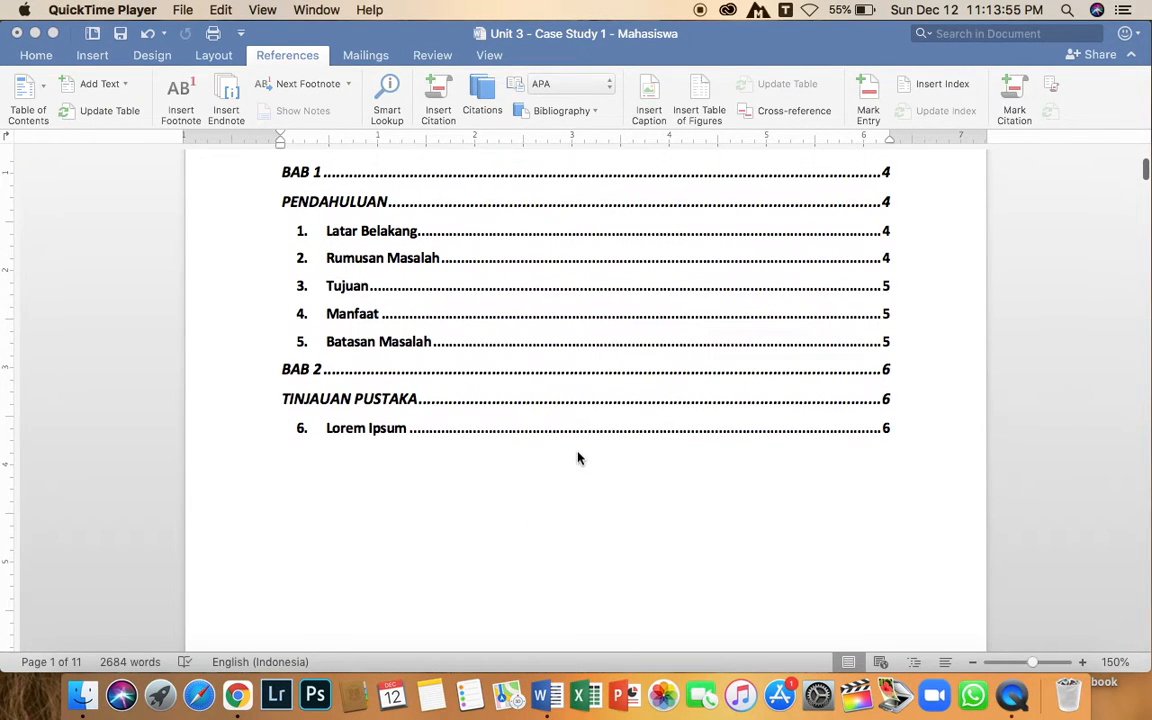
scroll(578, 456, "down", 20)
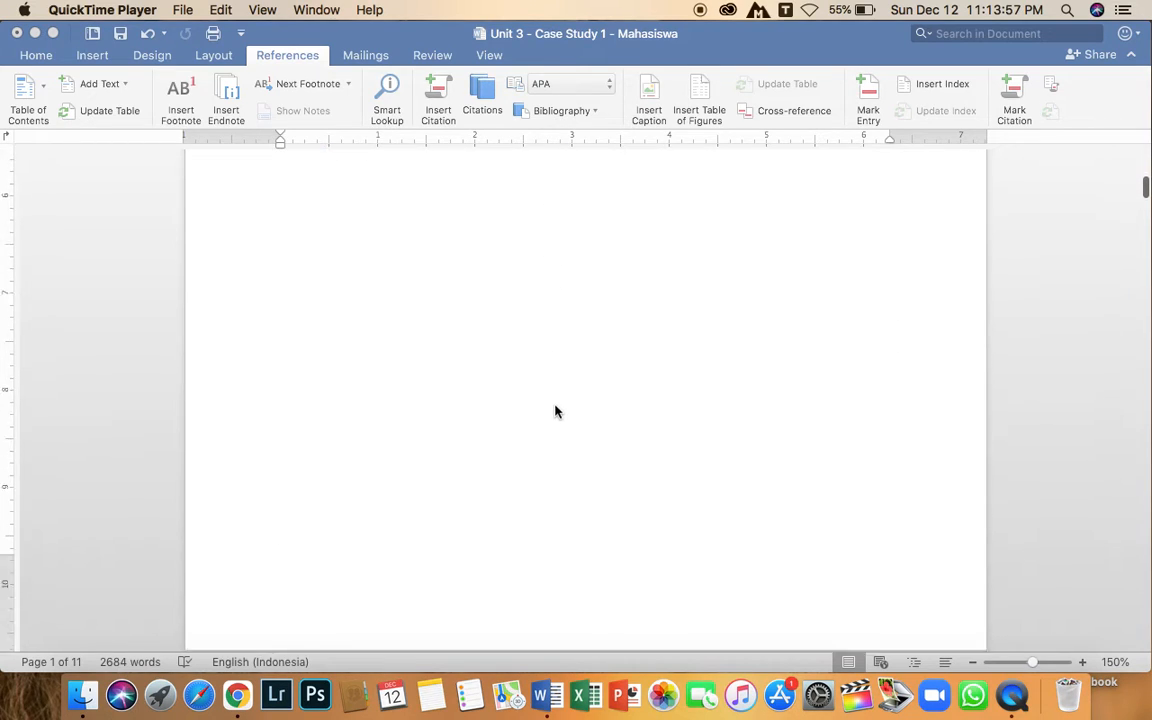
scroll(557, 414, "down", 15)
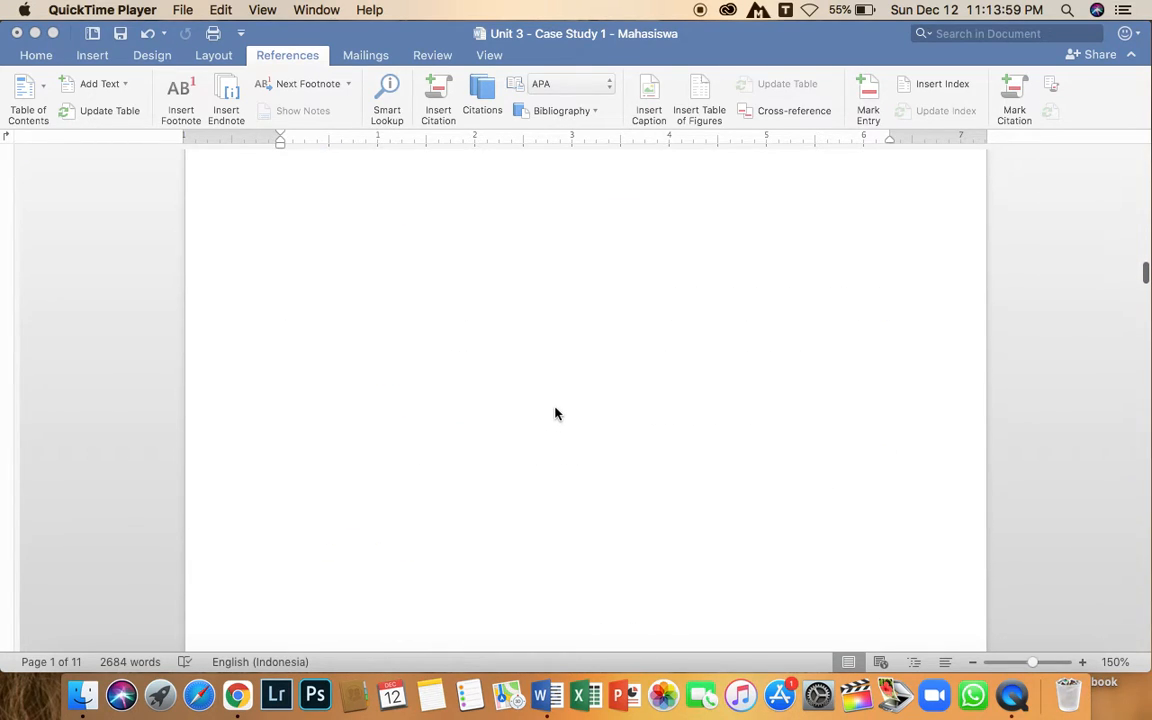
scroll(557, 414, "up", 10)
scroll(557, 414, "up", 15)
scroll(557, 414, "down", 10)
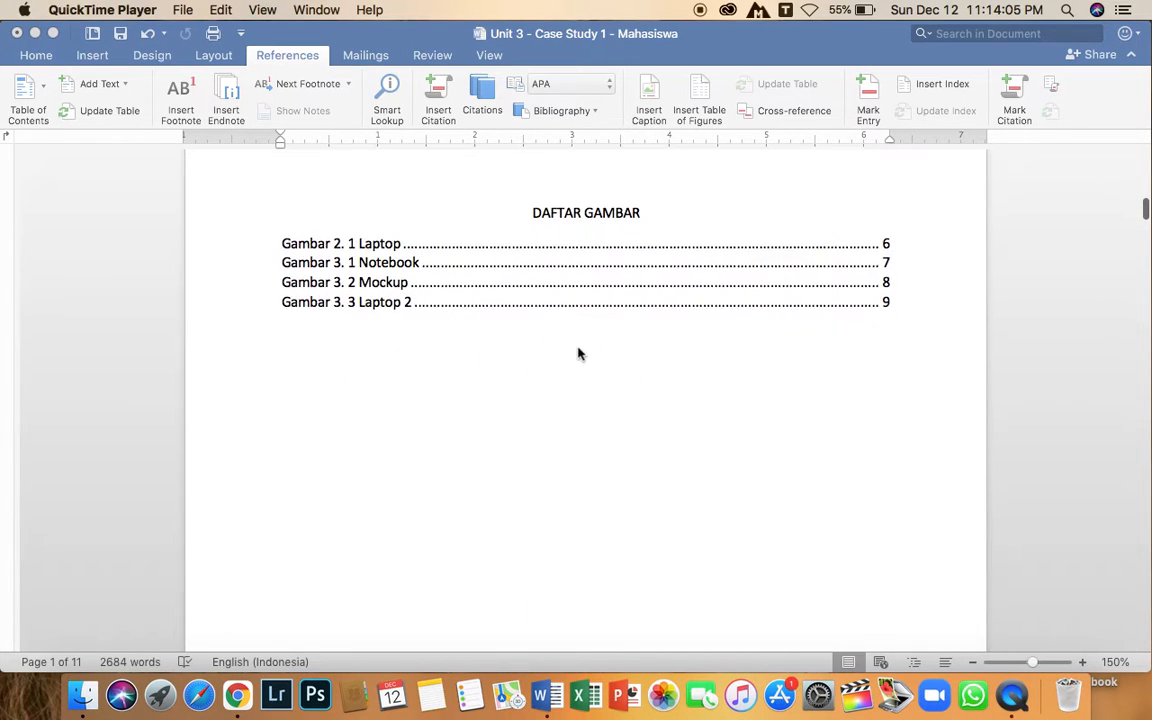
scroll(597, 393, "down", 15)
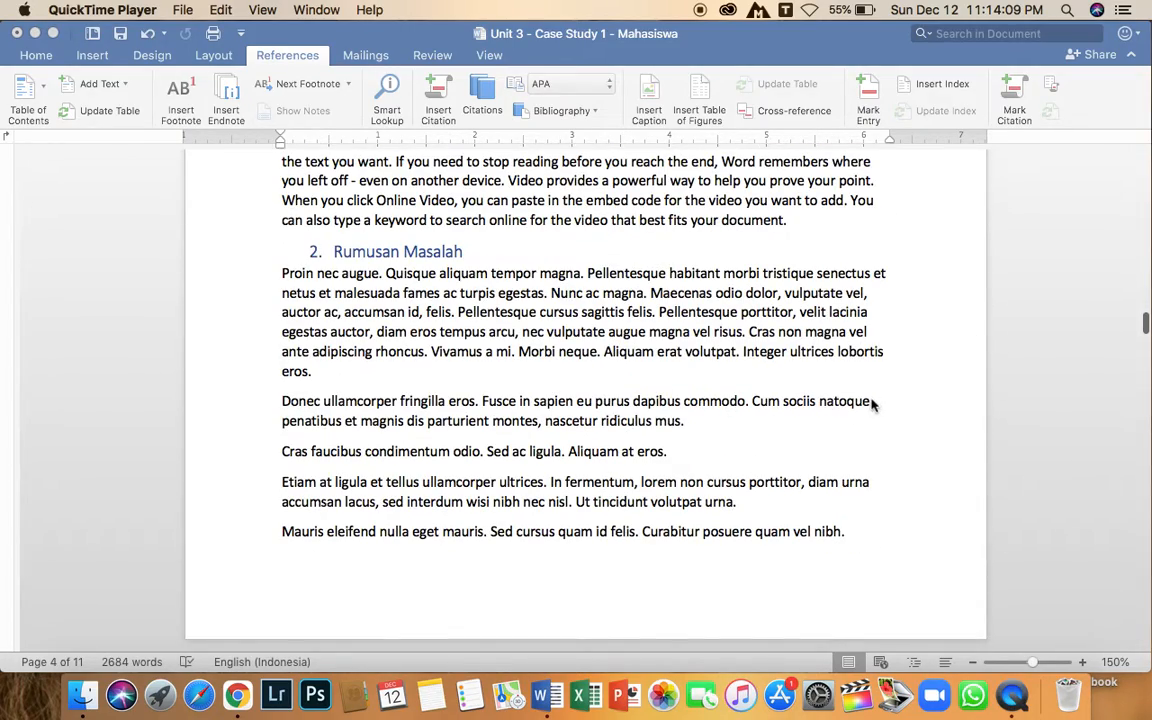
scroll(871, 403, "down", 3)
scroll(851, 404, "up", 10)
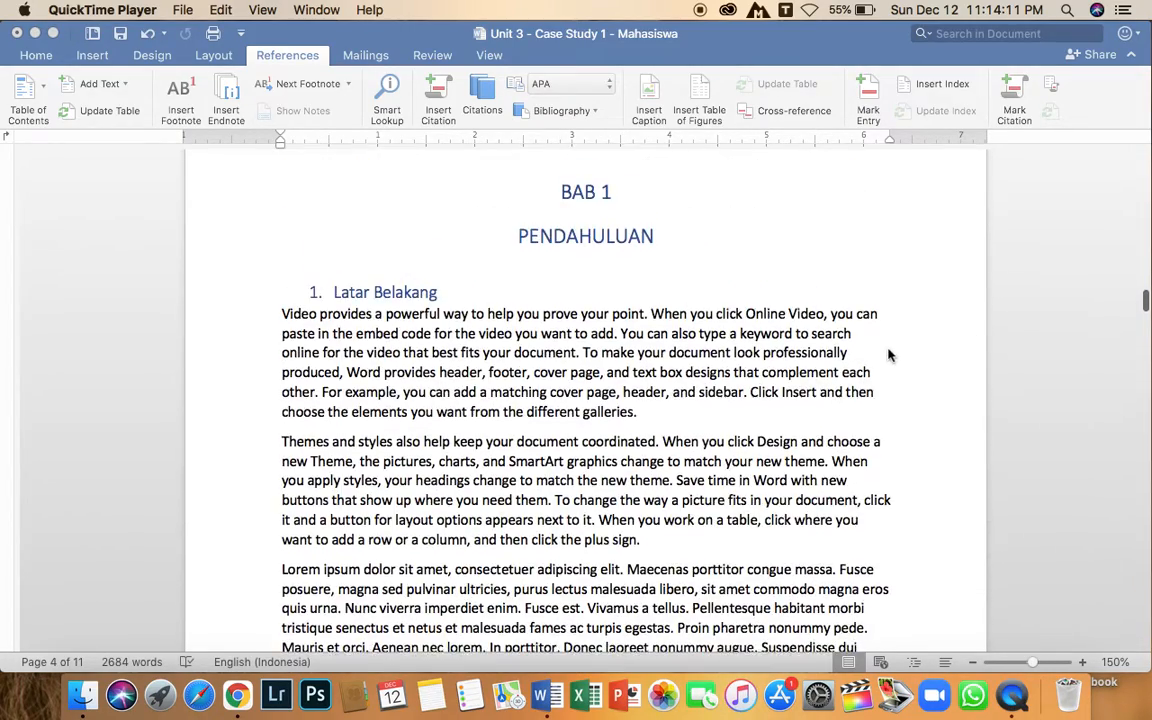
scroll(889, 355, "up", 3)
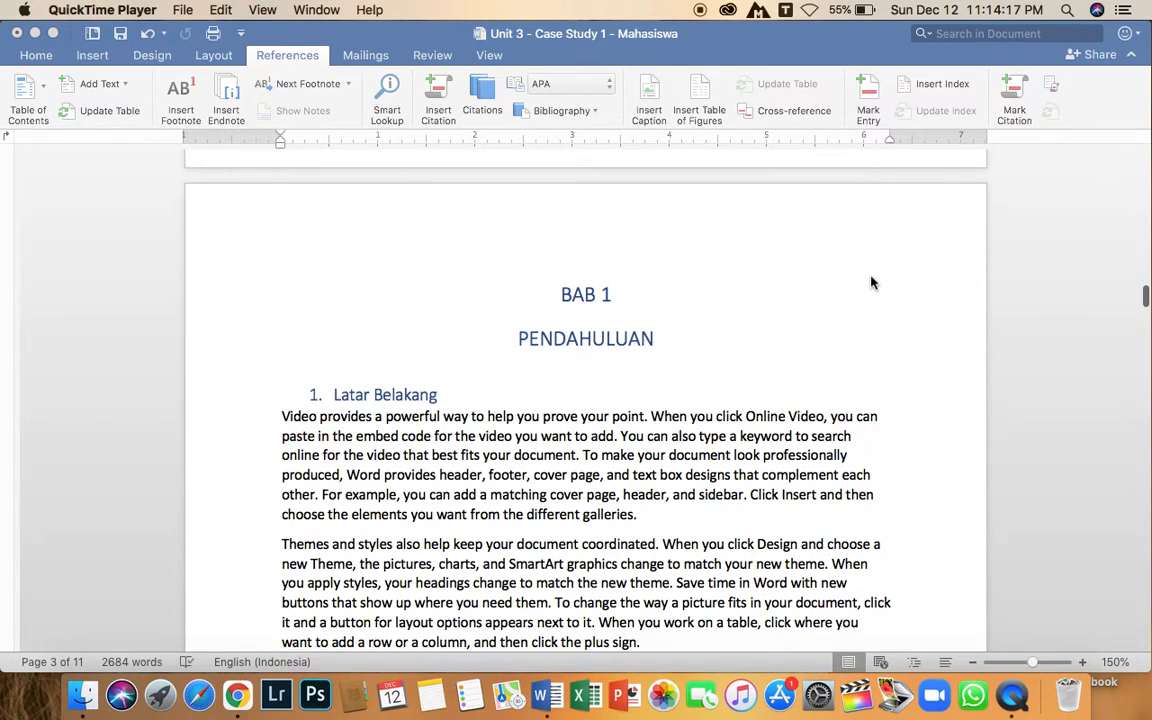
scroll(871, 283, "up", 15)
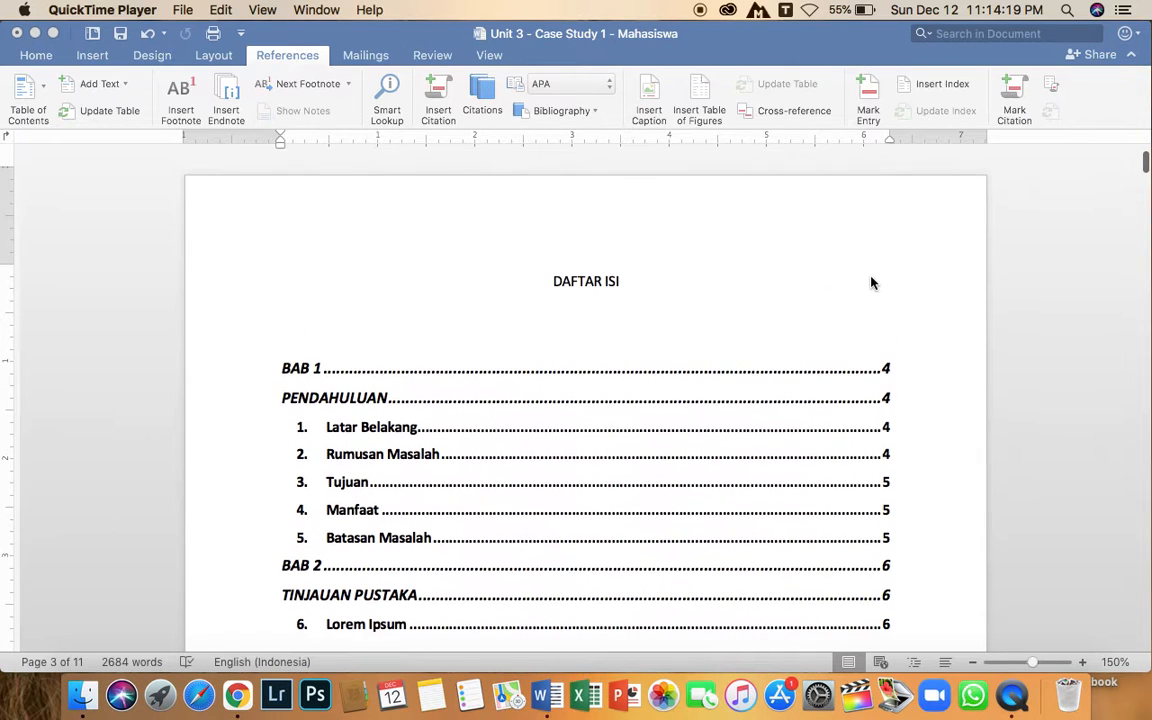
left_click(658, 319)
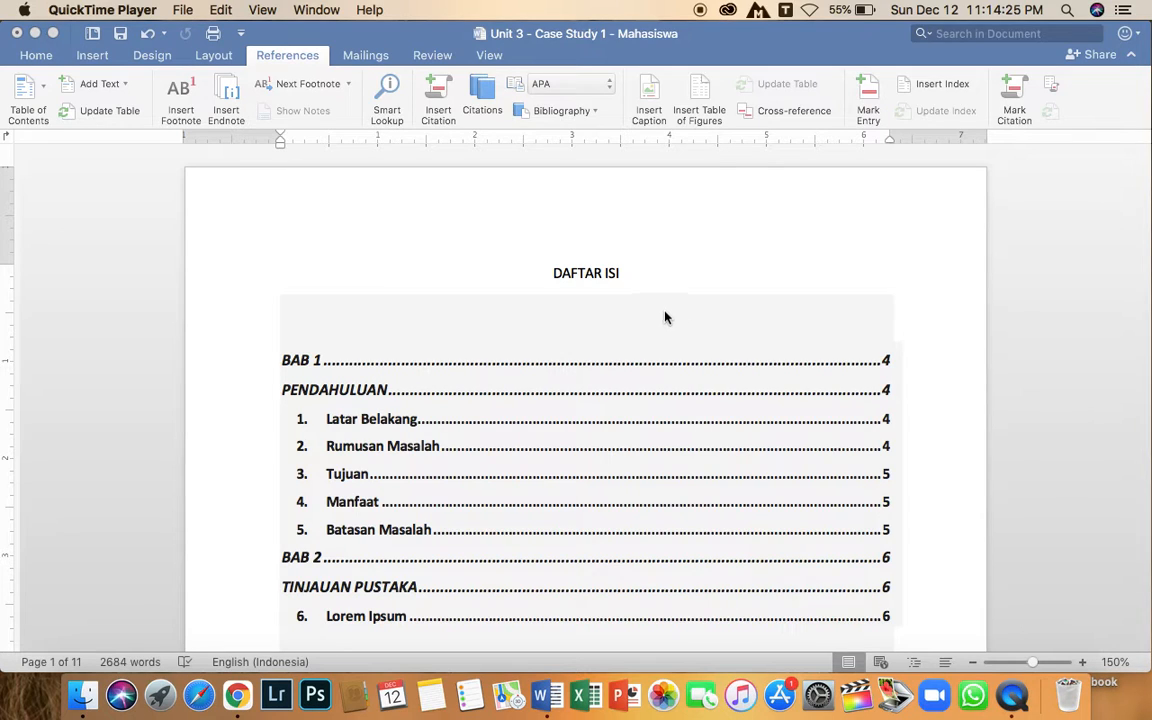
scroll(888, 279, "down", 2)
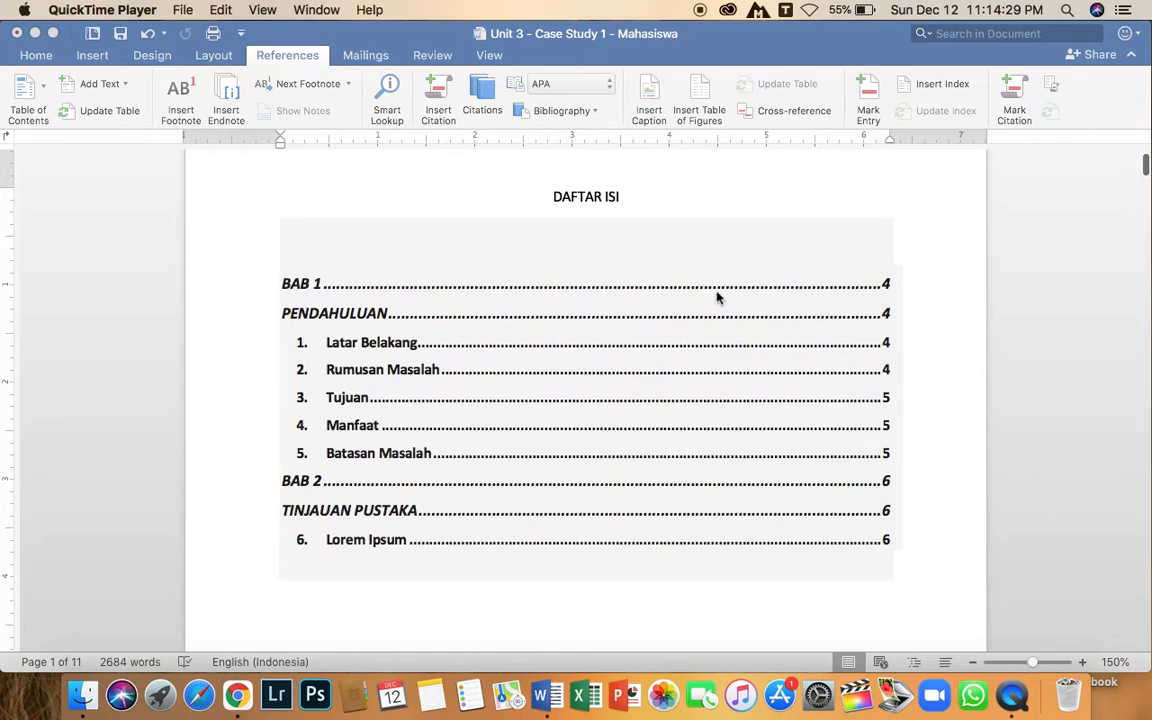
scroll(627, 393, "down", 10)
scroll(627, 393, "down", 8)
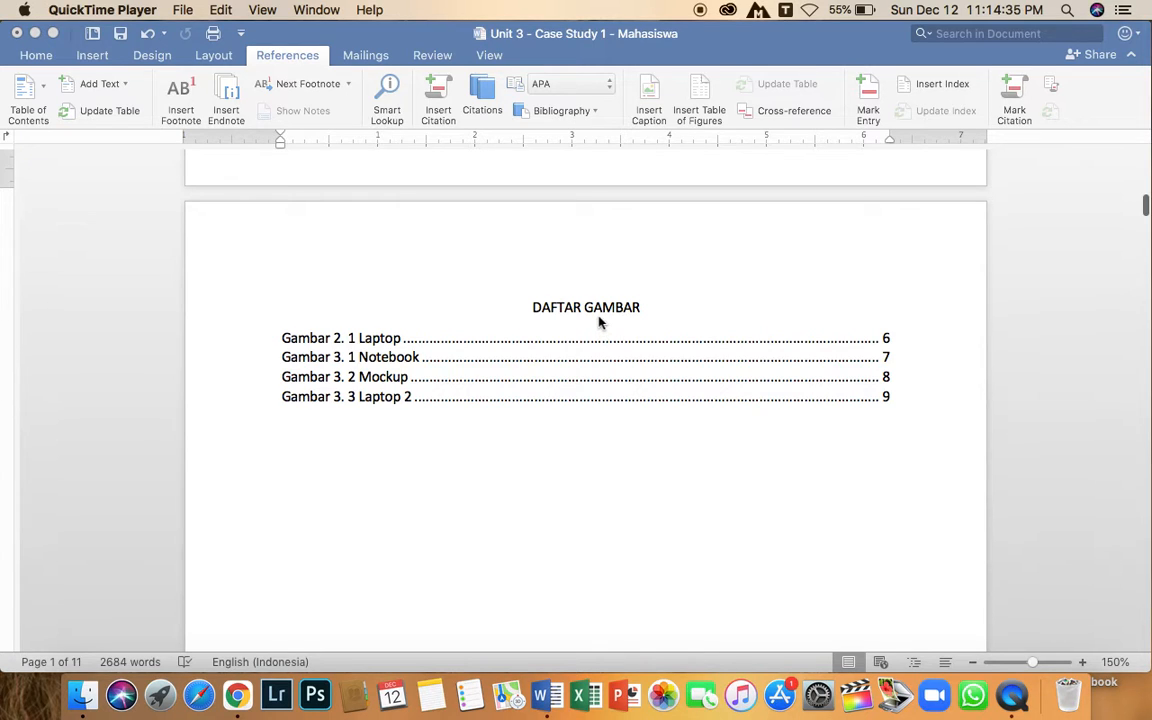
Show the paragraph marks and other hidden formatting symbols in the document.
scroll(600, 322, "up", 20)
left_click(45, 62)
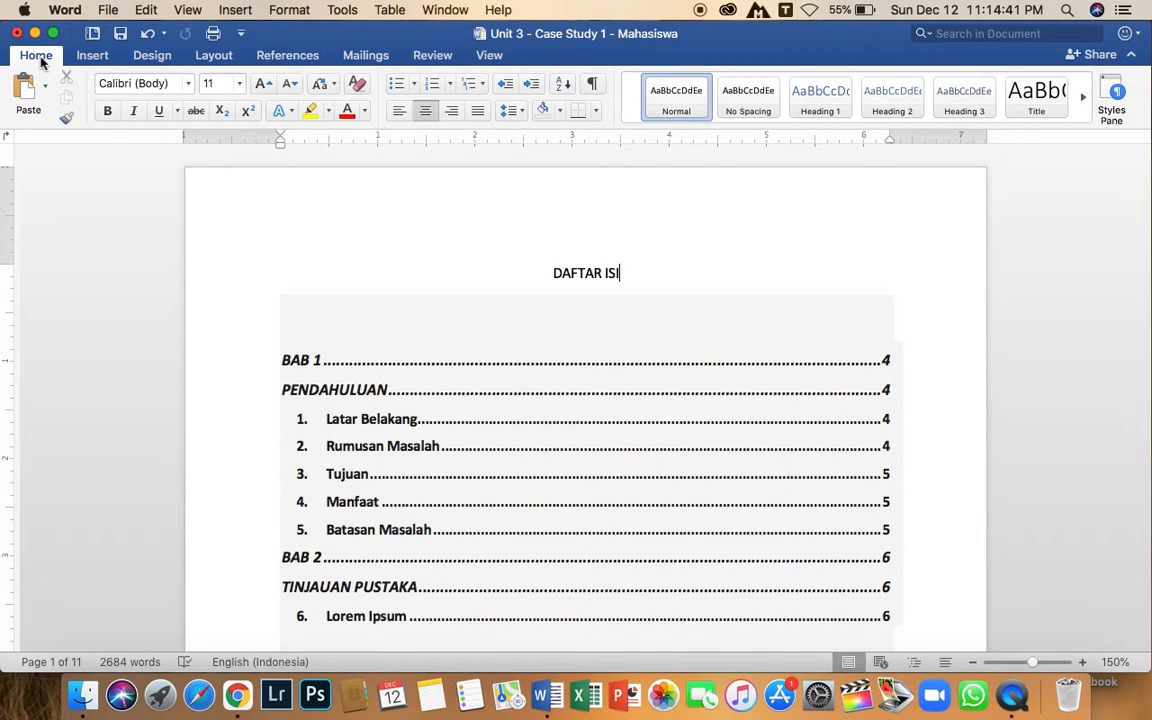
left_click(593, 87)
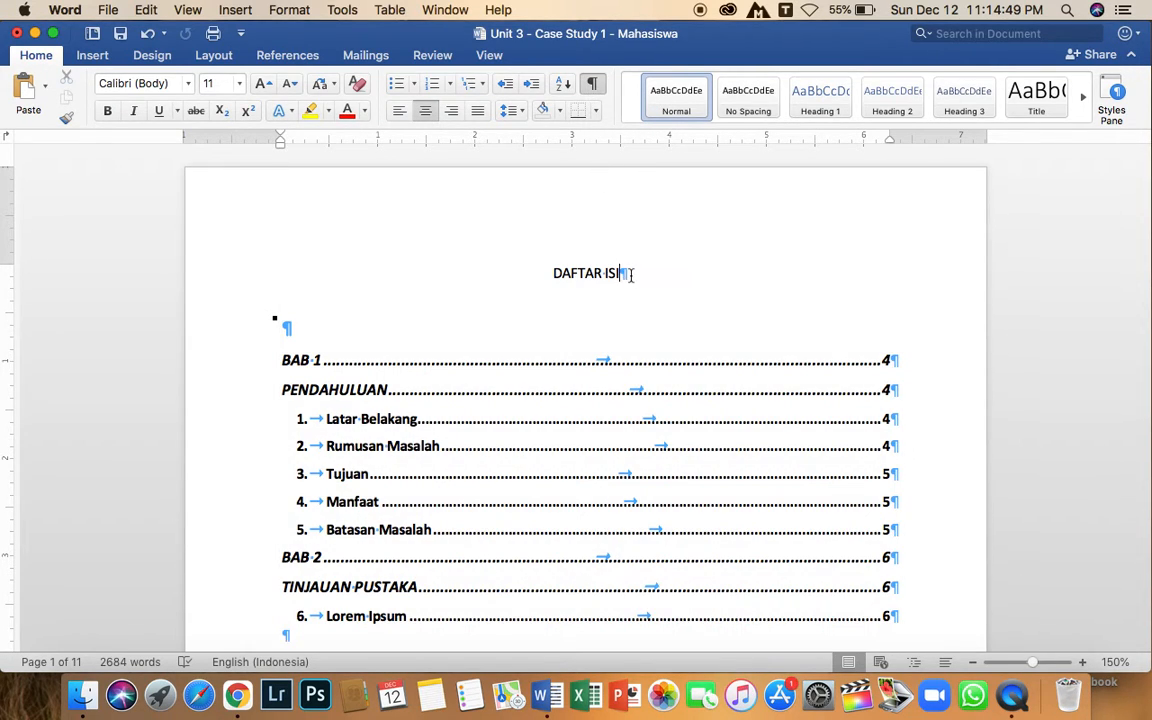
Examine the breaks that end the DAFTAR ISI, DAFTAR GAMBAR and DAFTAR TABEL pages up to the start of BAB 1.
scroll(628, 296, "down", 5)
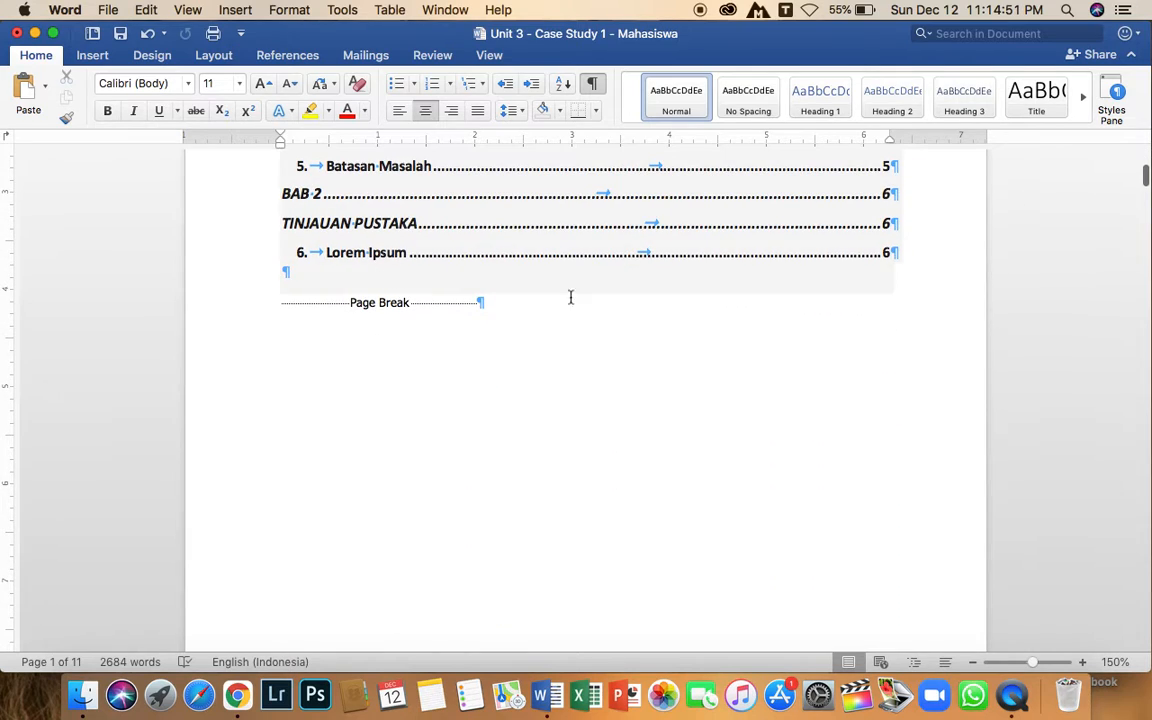
scroll(580, 309, "down", 10)
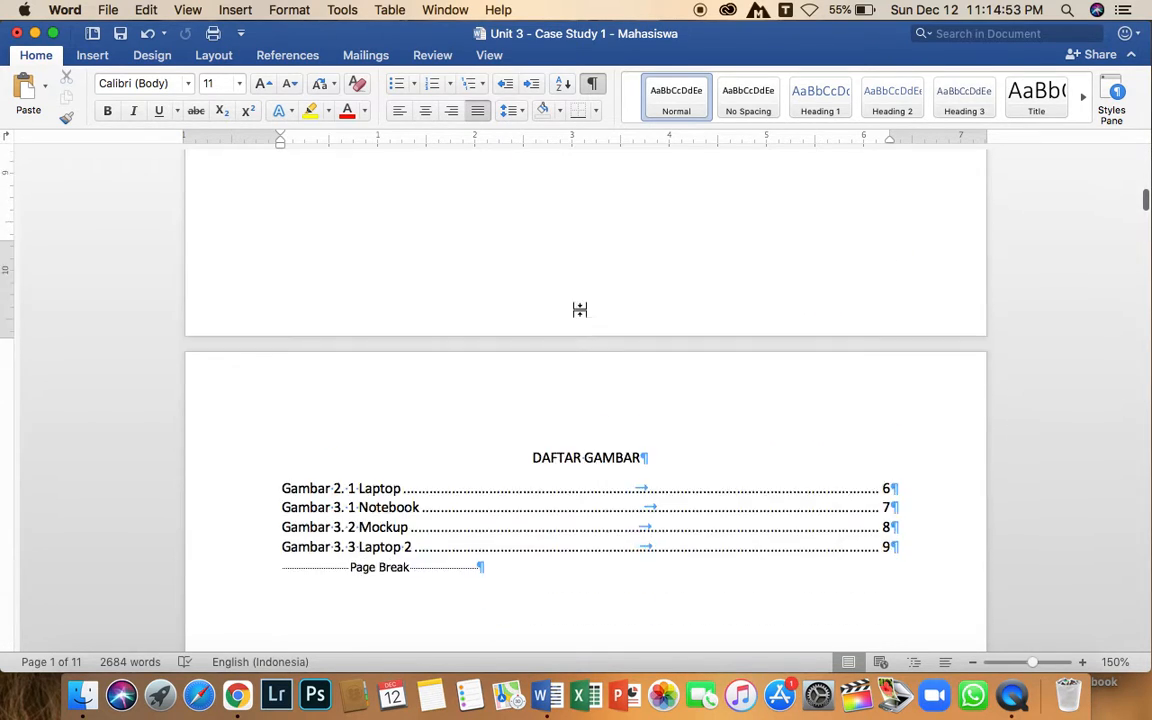
left_click(501, 297)
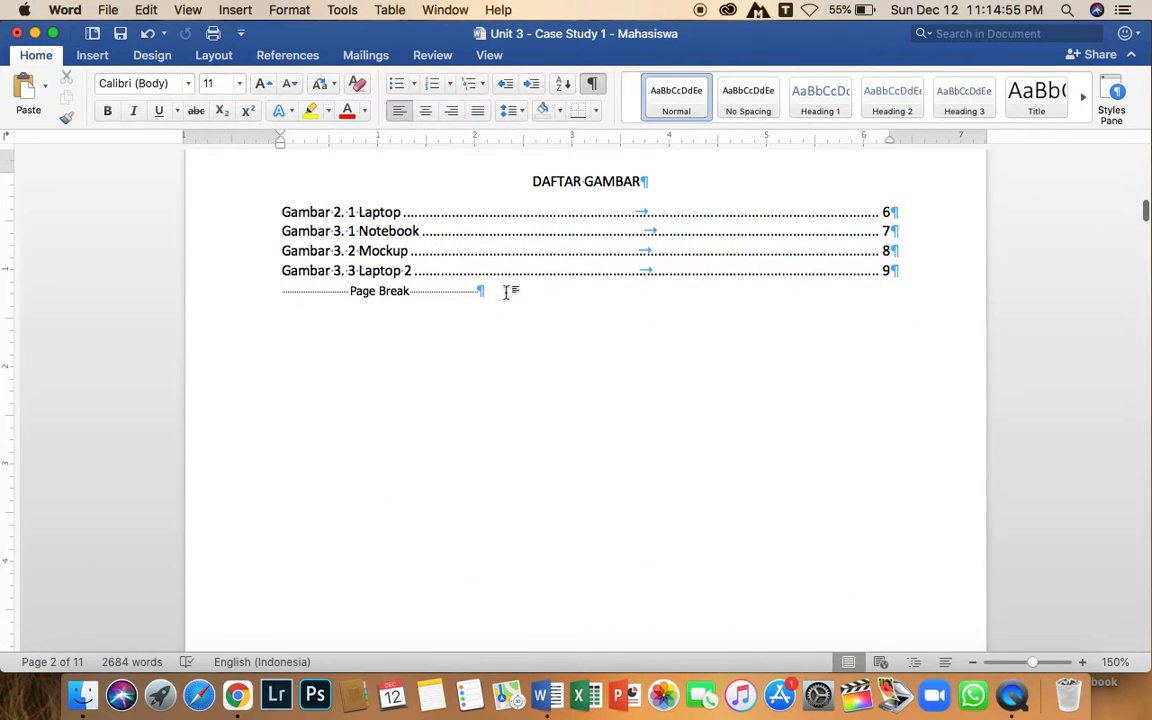
scroll(507, 292, "down", 5)
scroll(507, 290, "down", 6)
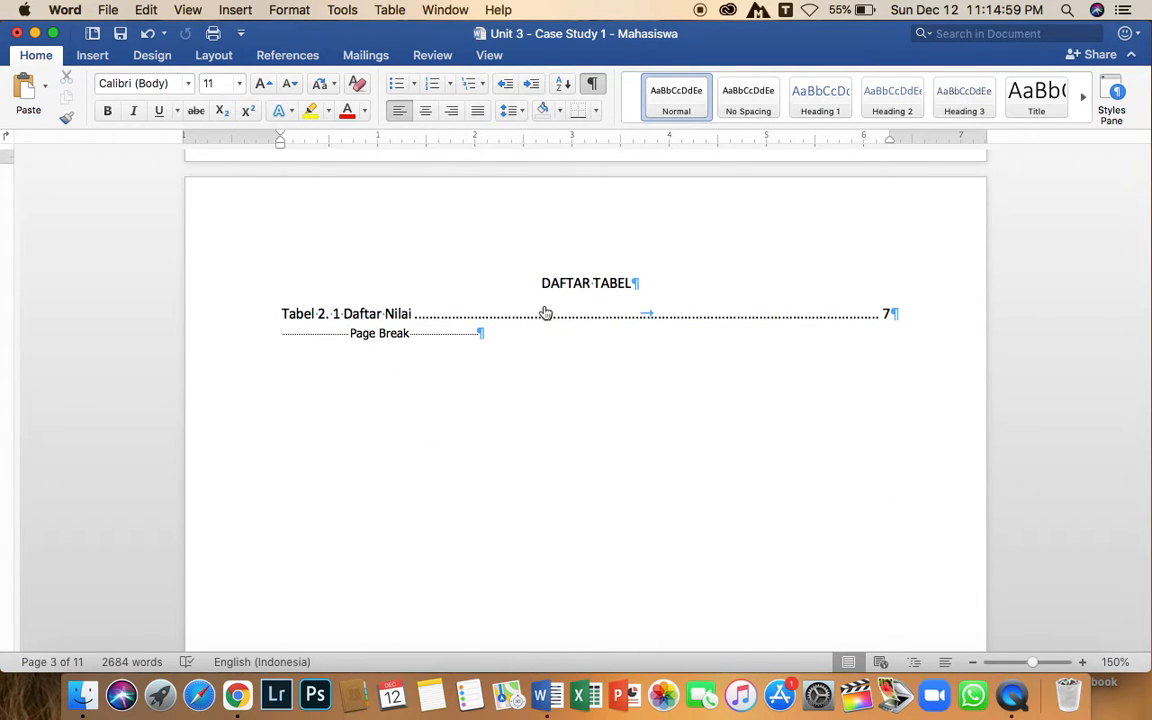
scroll(499, 331, "down", 3)
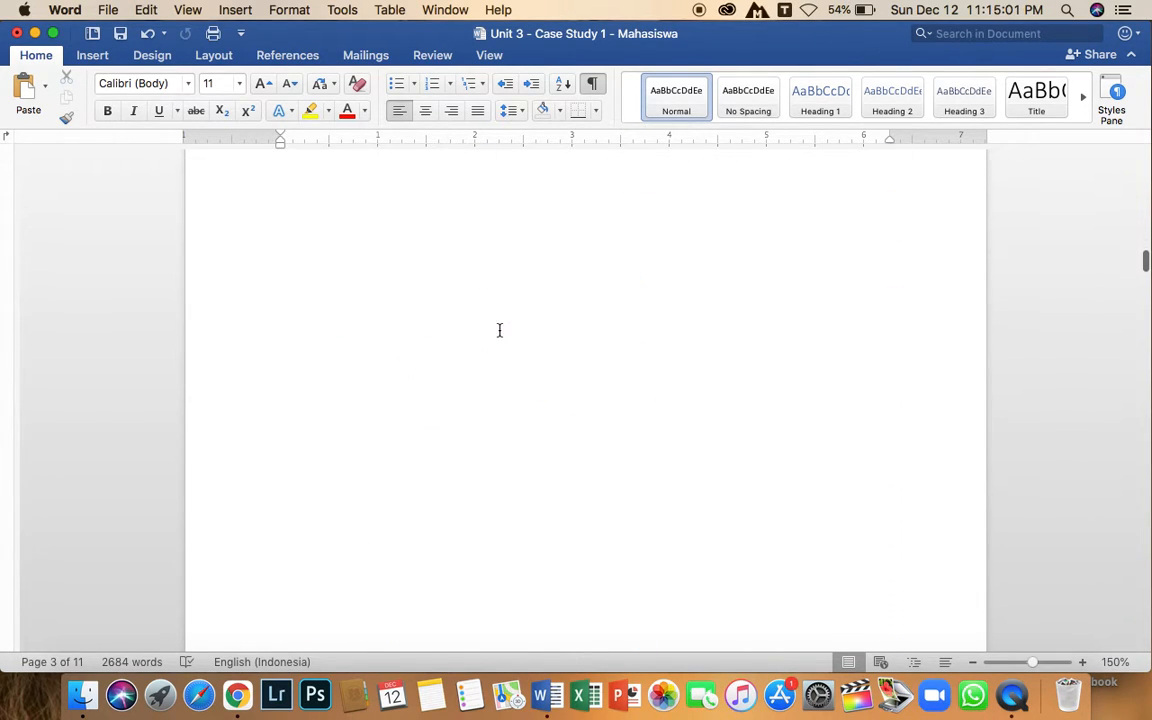
scroll(515, 332, "down", 5)
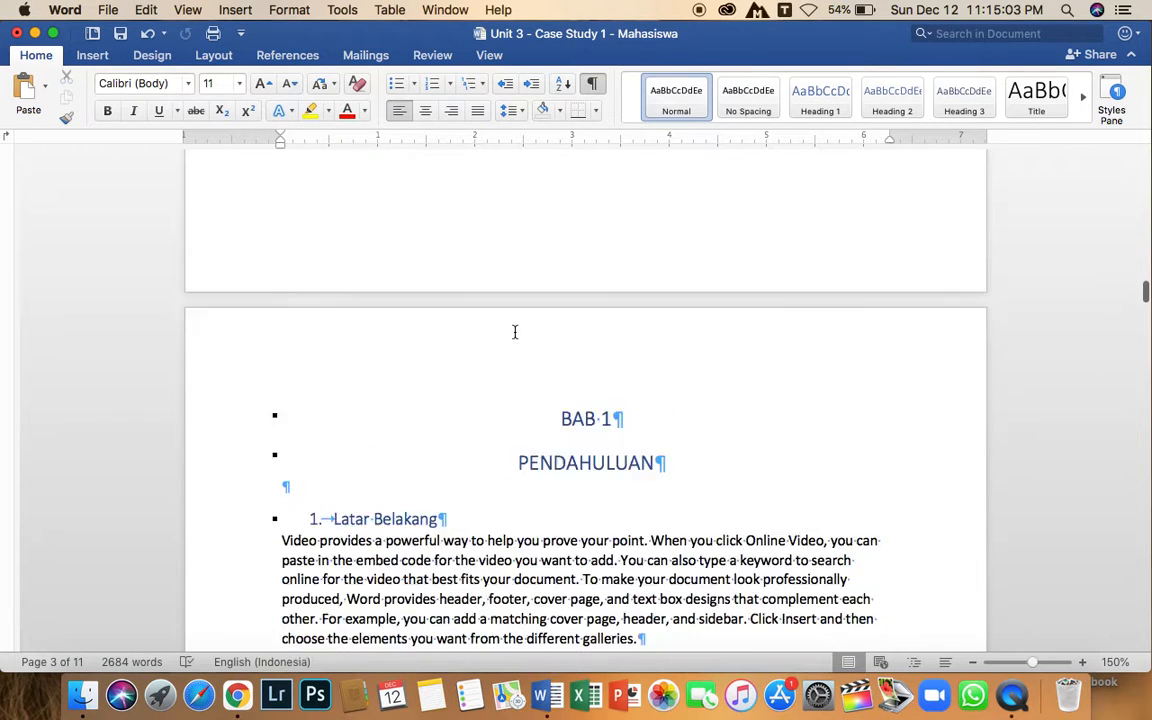
scroll(515, 332, "up", 8)
scroll(515, 331, "up", 3)
scroll(515, 331, "down", 6)
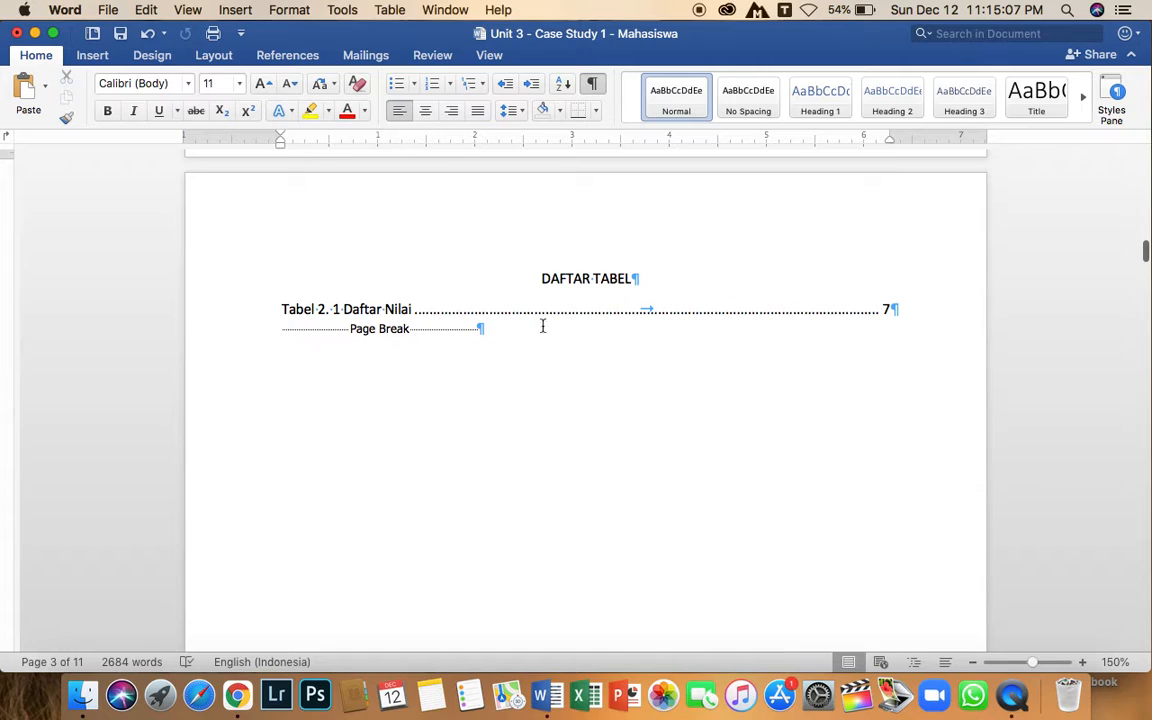
Insert a Next Page section break after the page break on the DAFTAR TABEL page and check its marker.
left_click(507, 331)
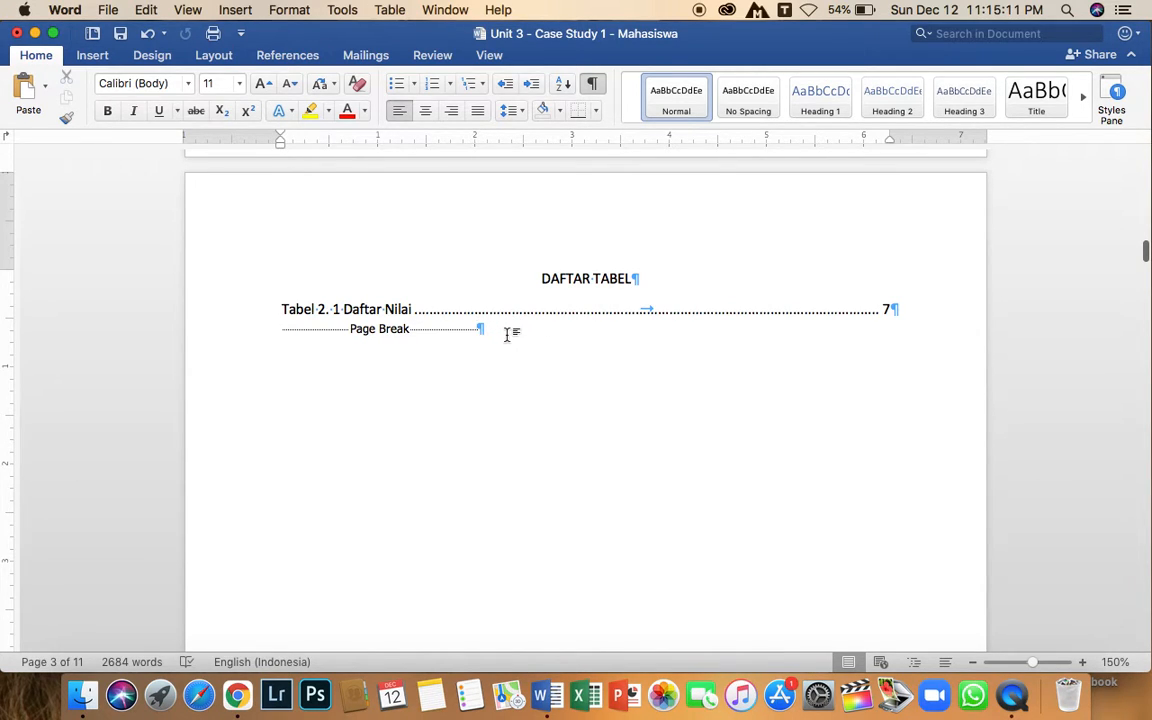
left_click(212, 56)
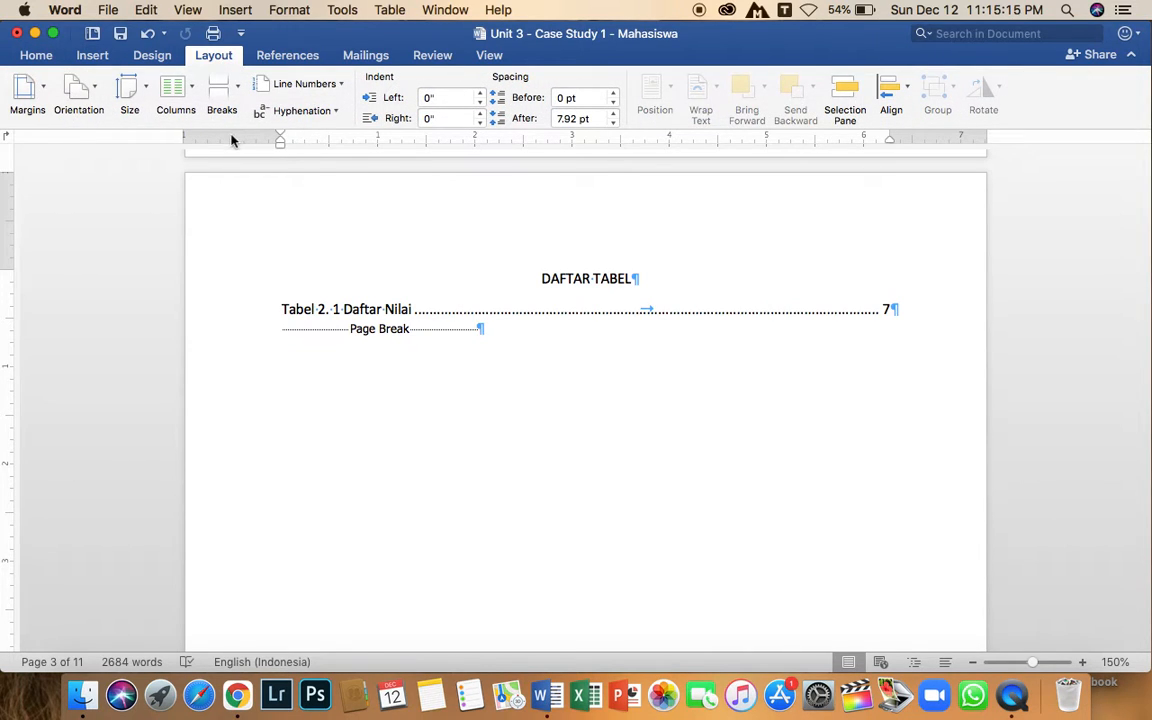
left_click(237, 90)
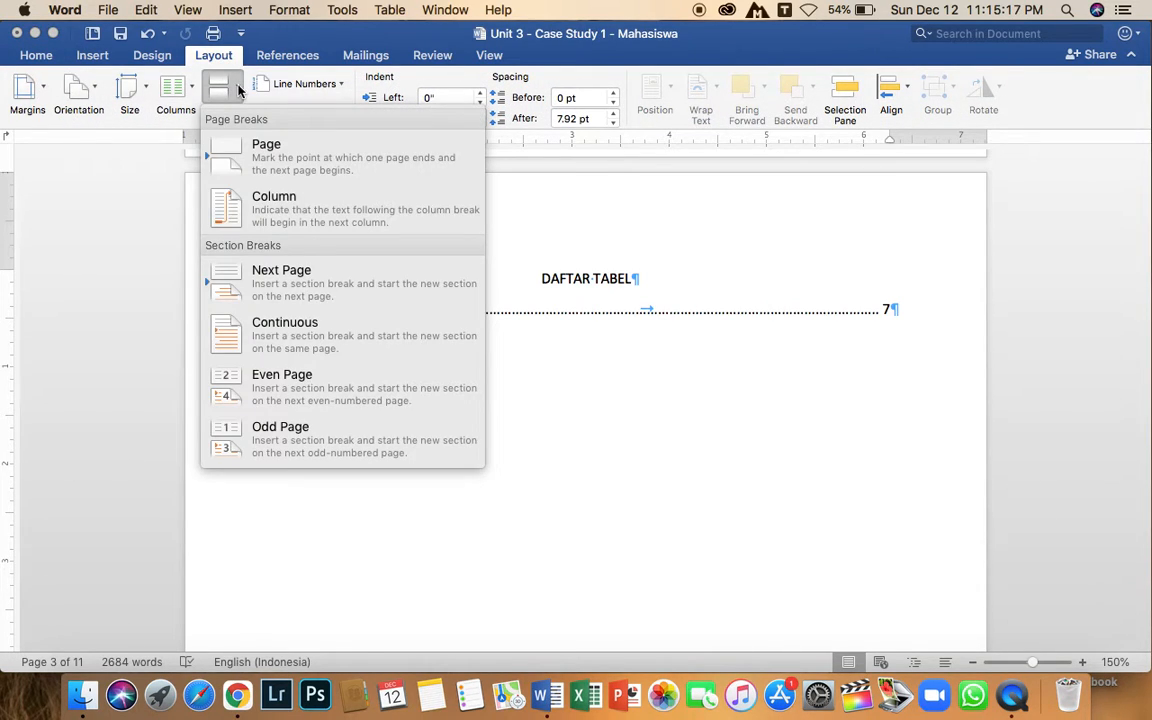
left_click(282, 279)
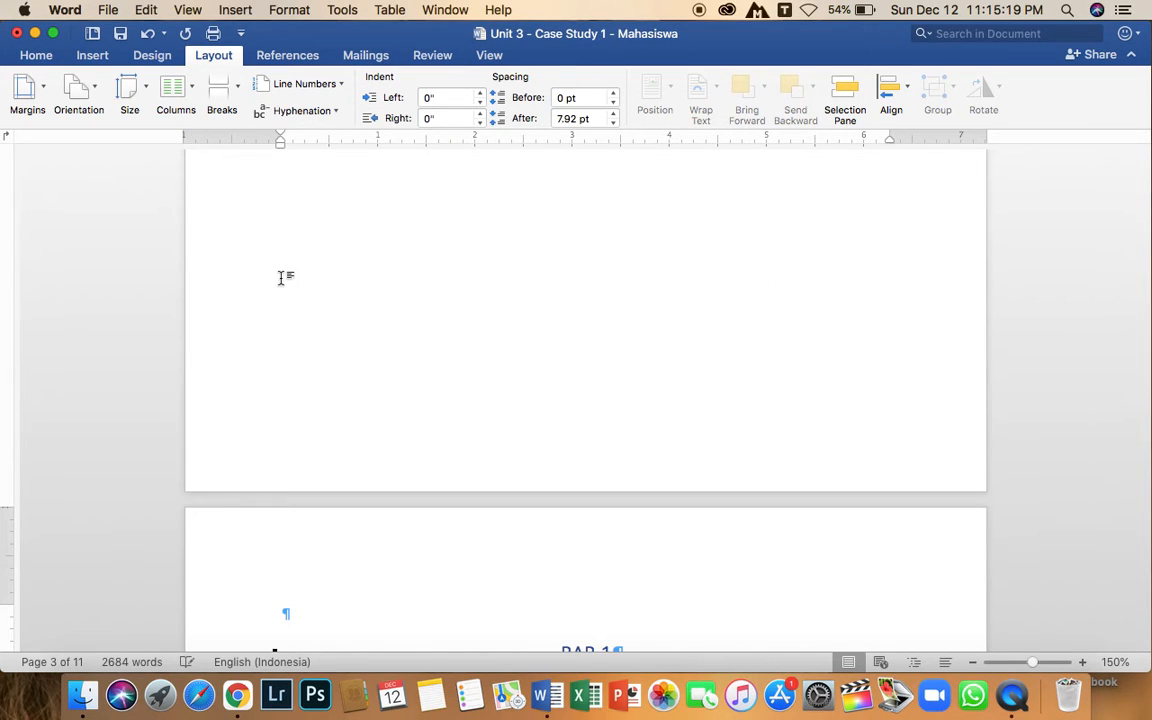
scroll(380, 297, "up", 10)
scroll(380, 297, "up", 1)
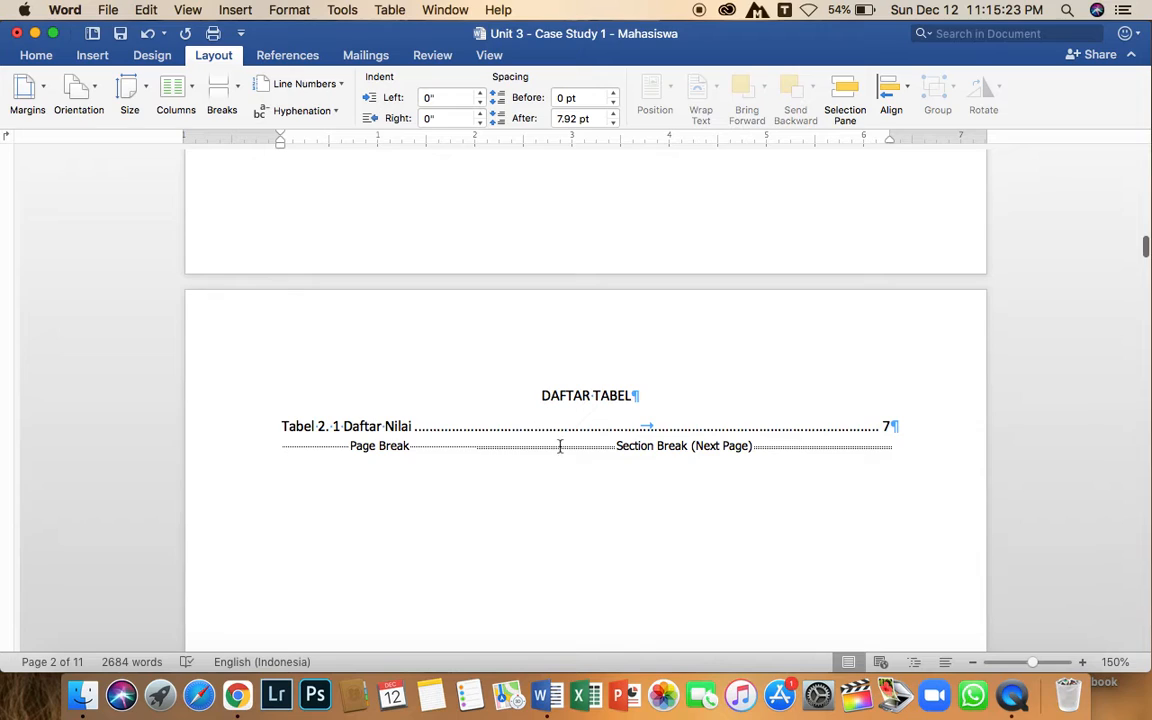
left_click_drag(623, 448, 701, 445)
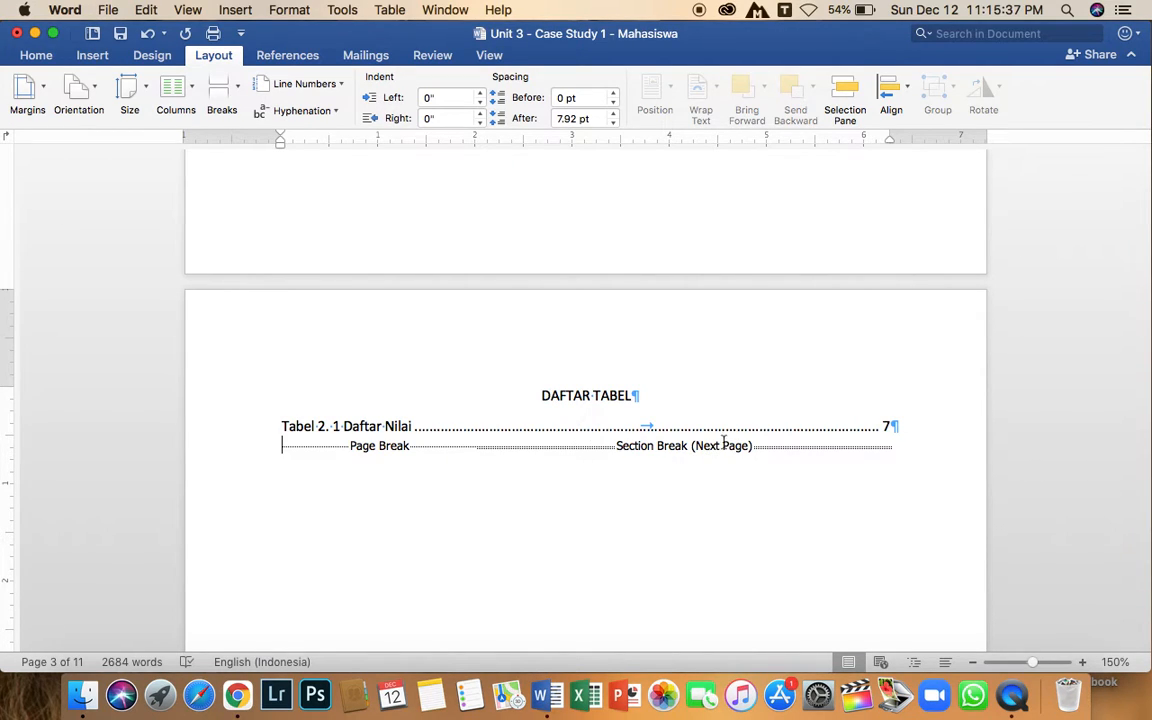
left_click(874, 445)
Set the page number format of the front-matter section to i, ii, iii, continuing from the previous section.
scroll(771, 452, "down", 5)
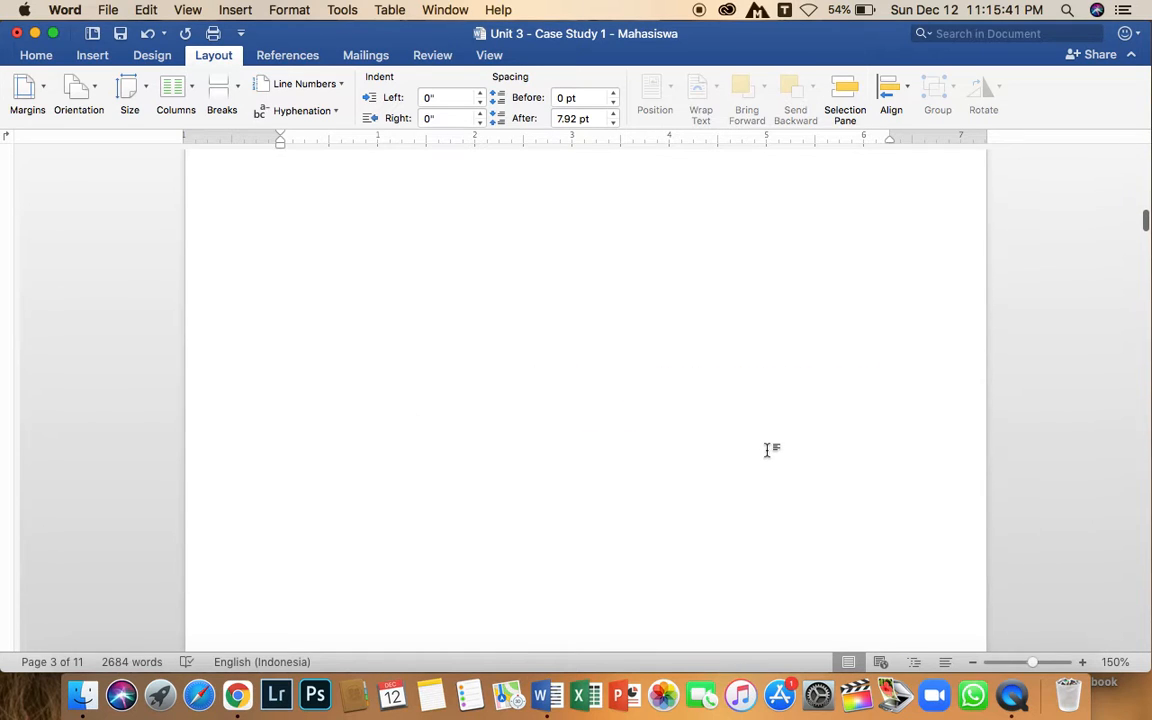
scroll(771, 452, "up", 10)
scroll(767, 450, "up", 10)
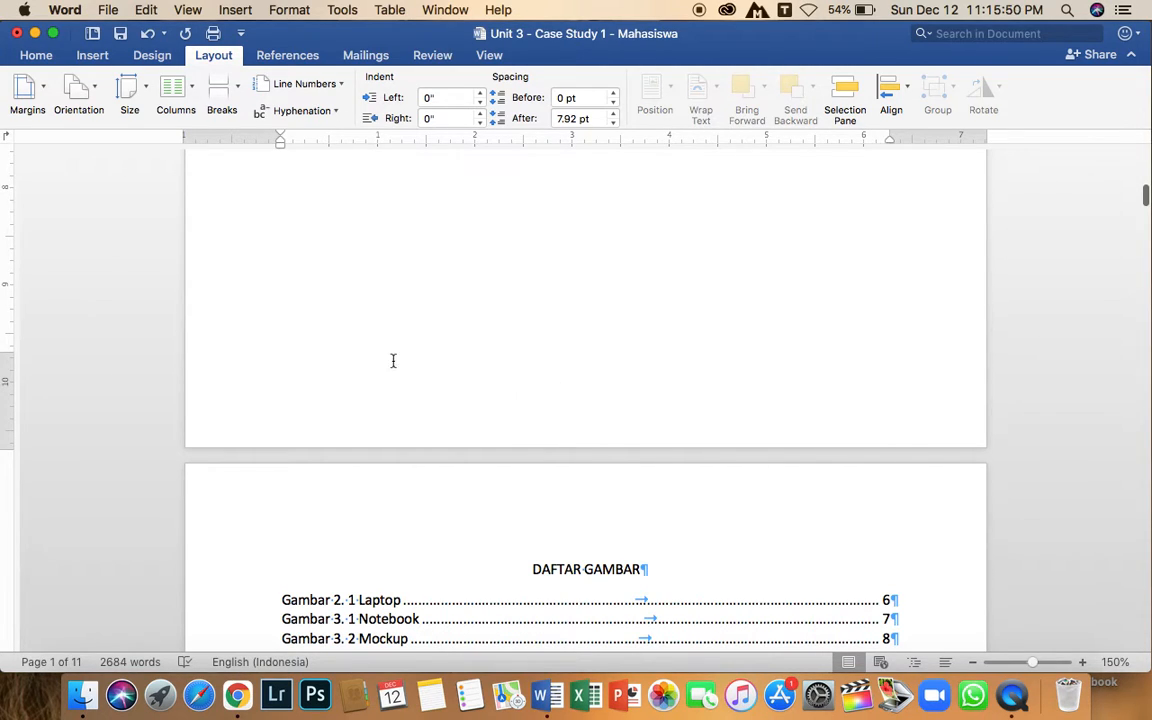
left_click(90, 57)
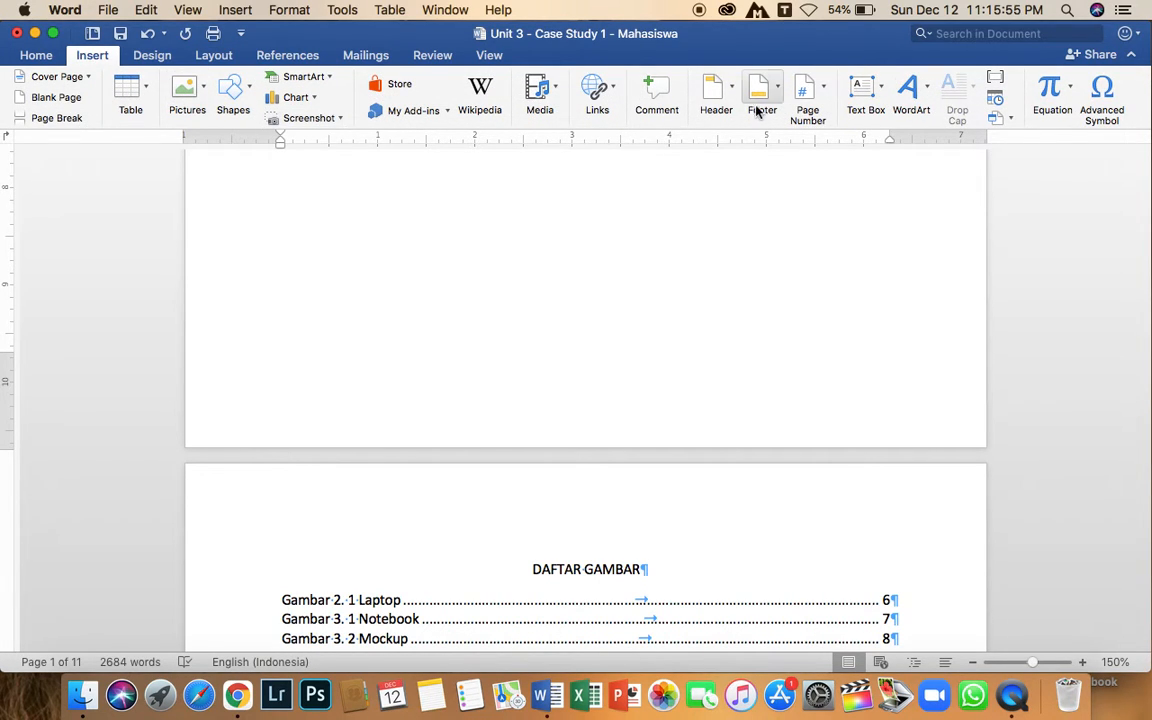
left_click(823, 92)
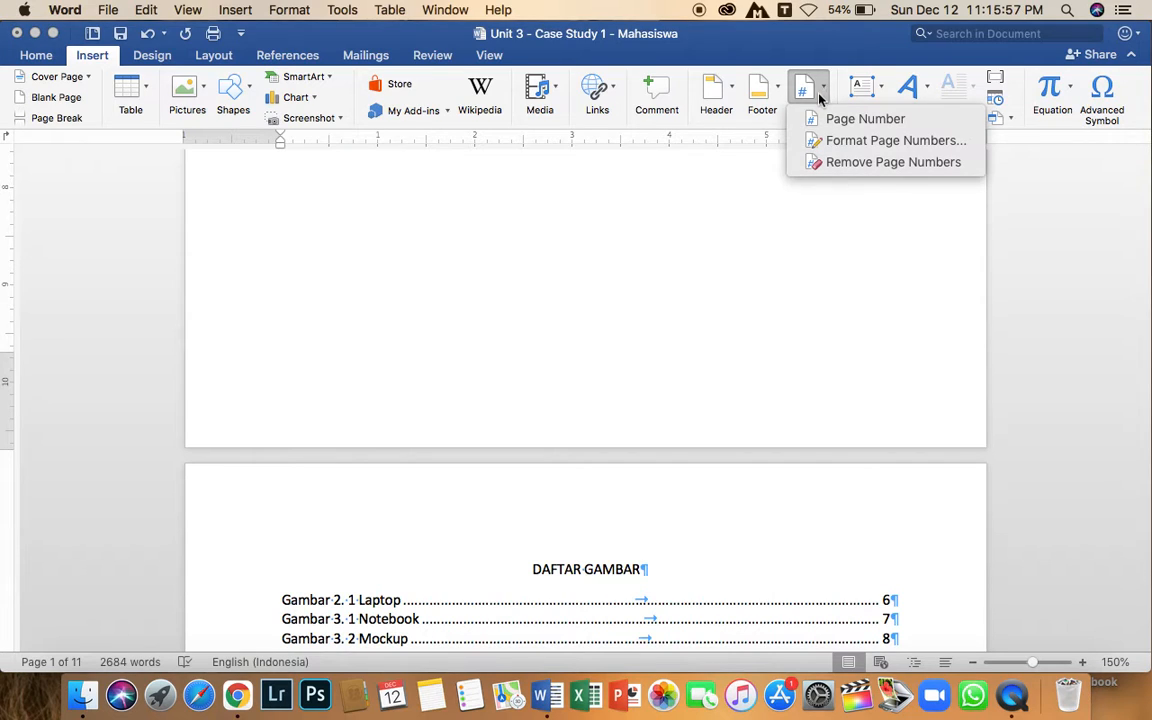
left_click(853, 143)
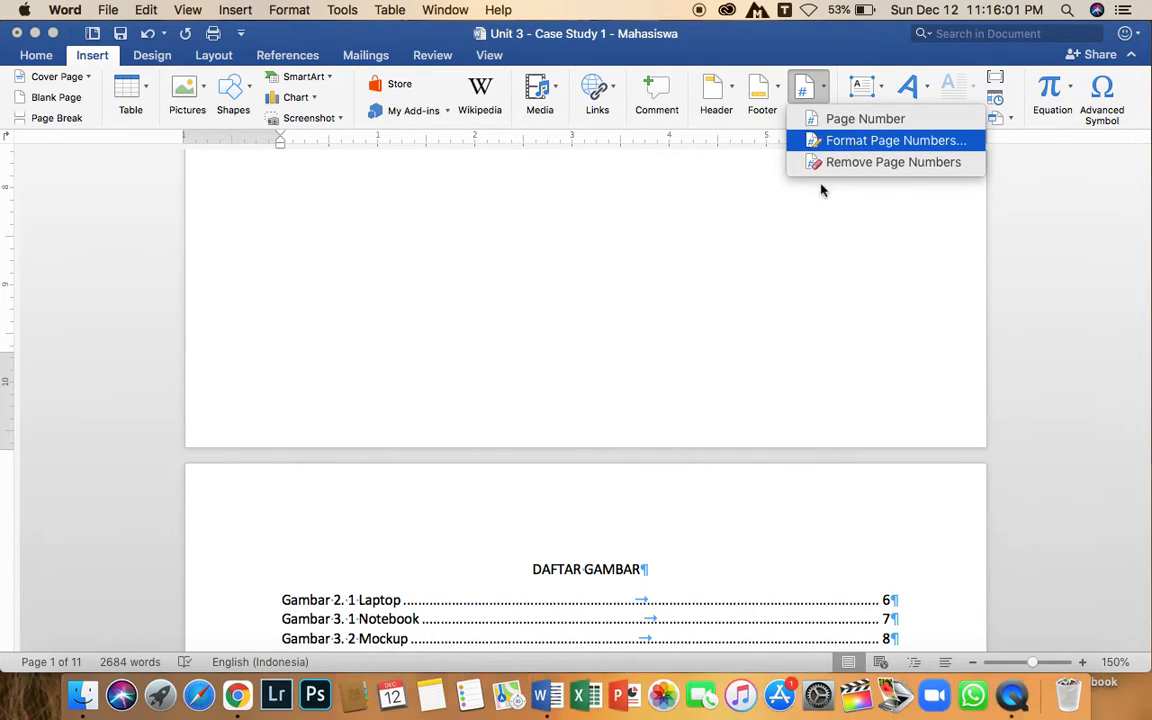
left_click(551, 158)
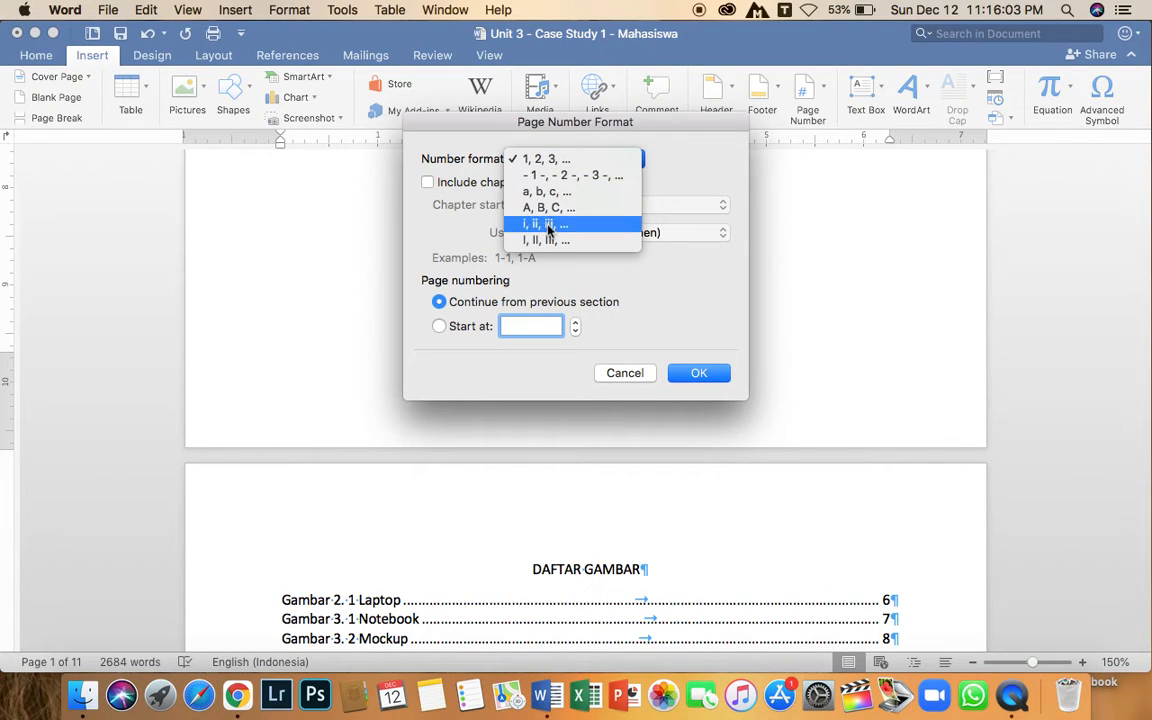
left_click(547, 226)
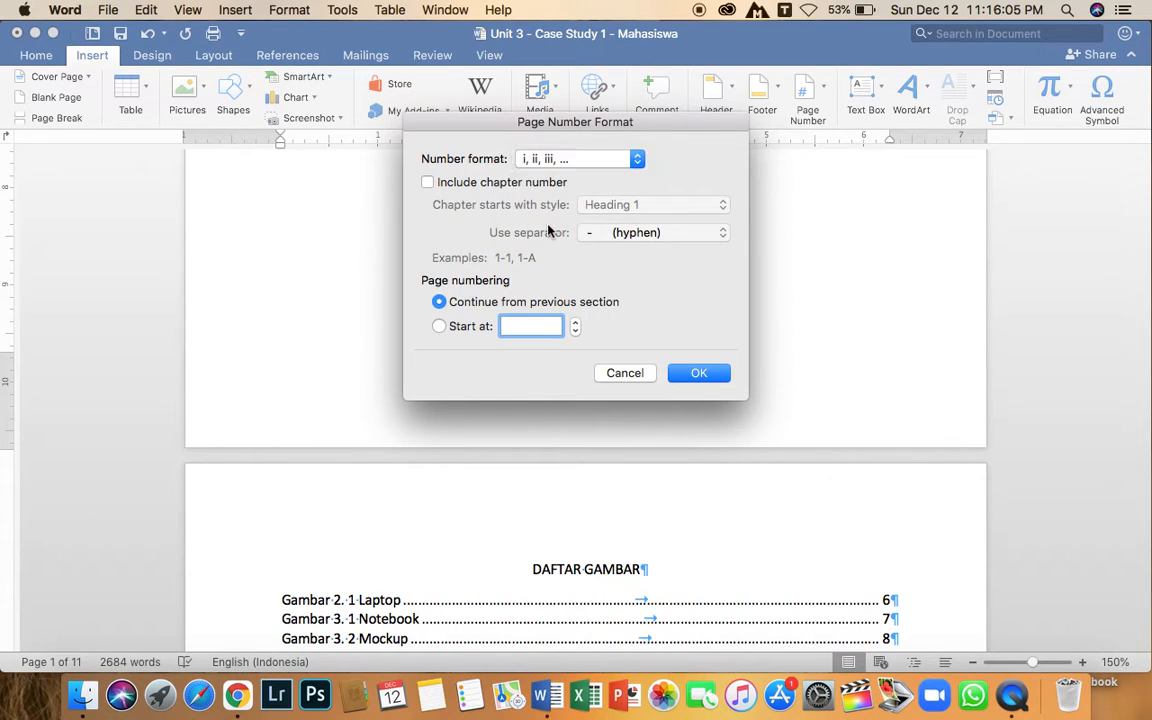
left_click(677, 373)
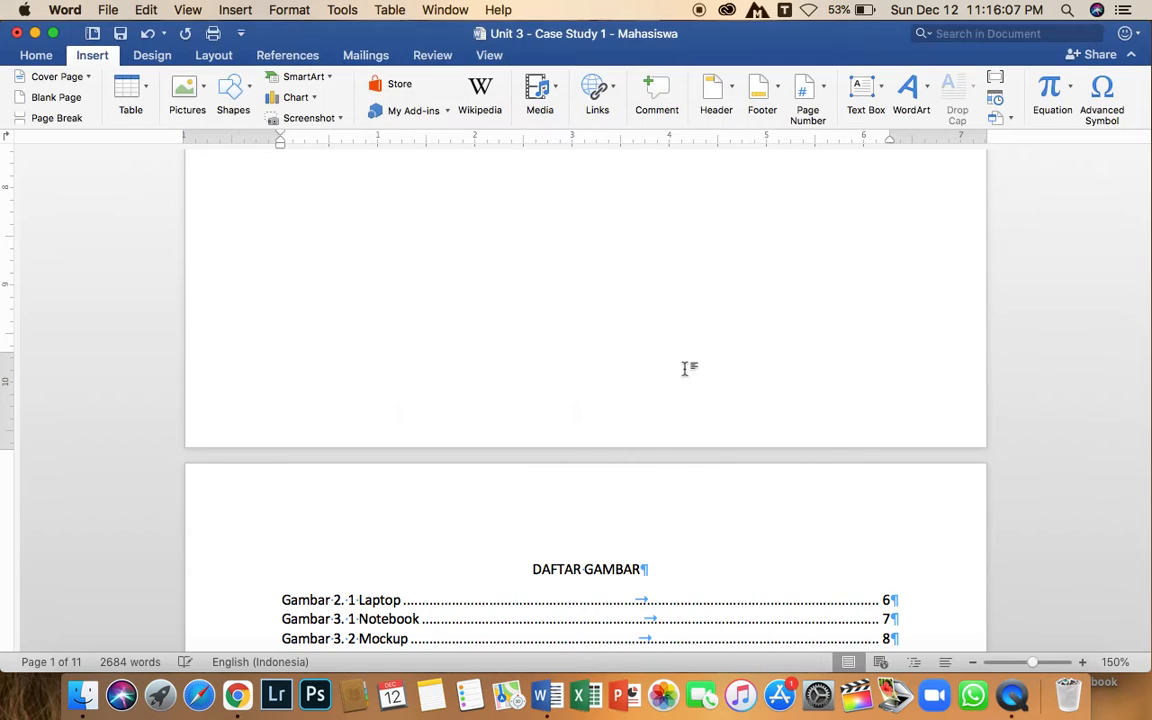
Insert page numbers in the footer of the front-matter pages with Center alignment, shown on the first page.
scroll(634, 334, "up", 5)
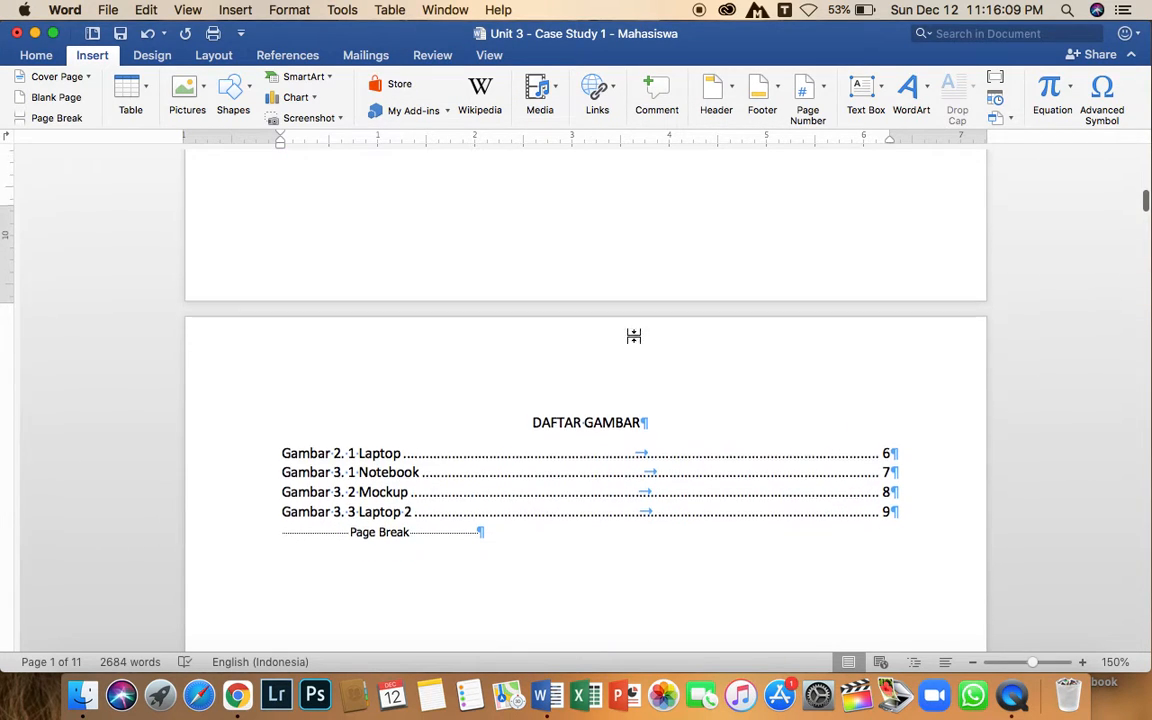
left_click(805, 92)
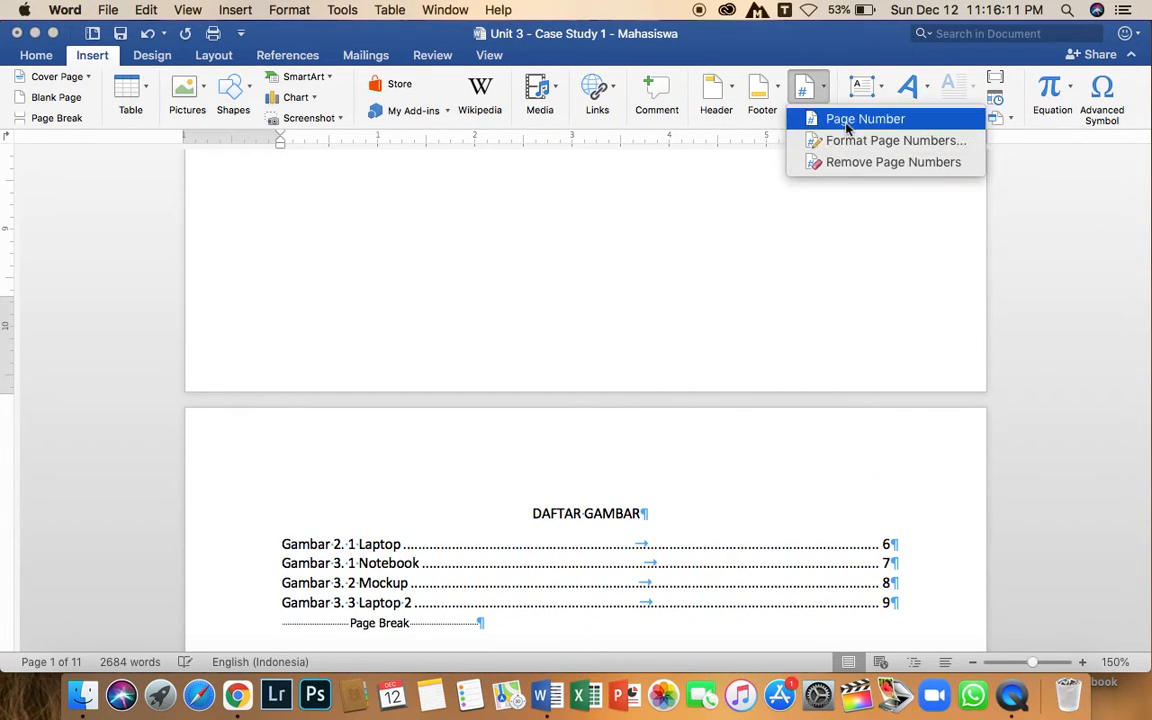
left_click(848, 120)
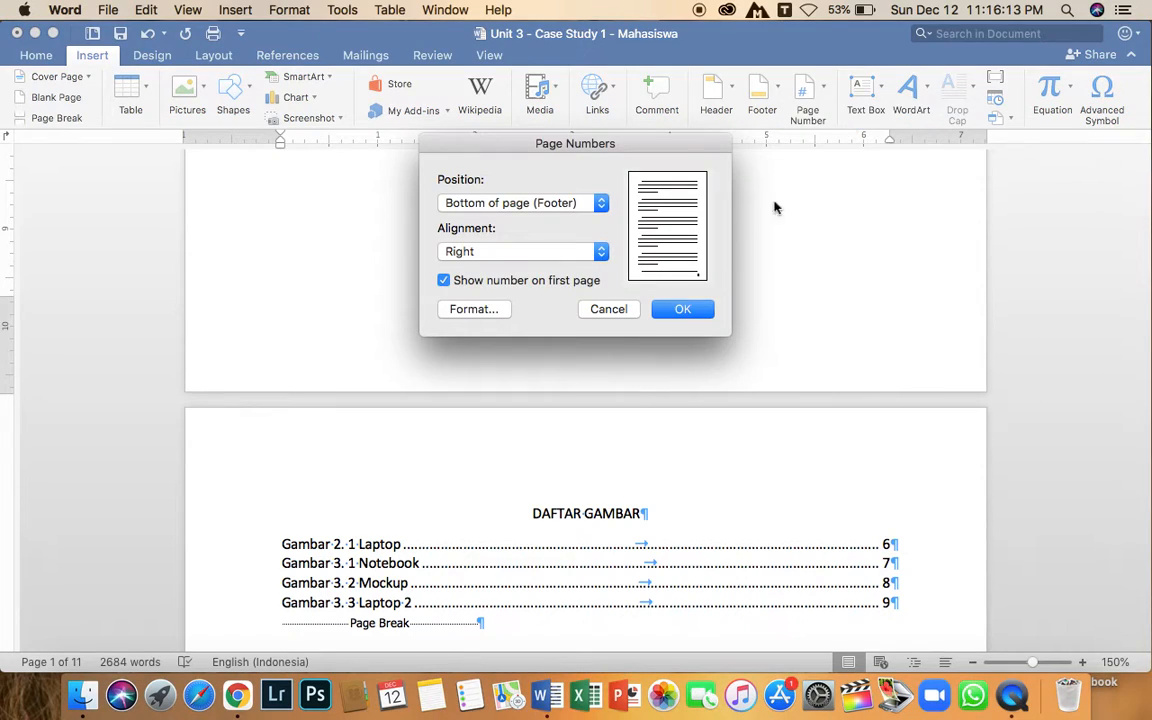
left_click(509, 203)
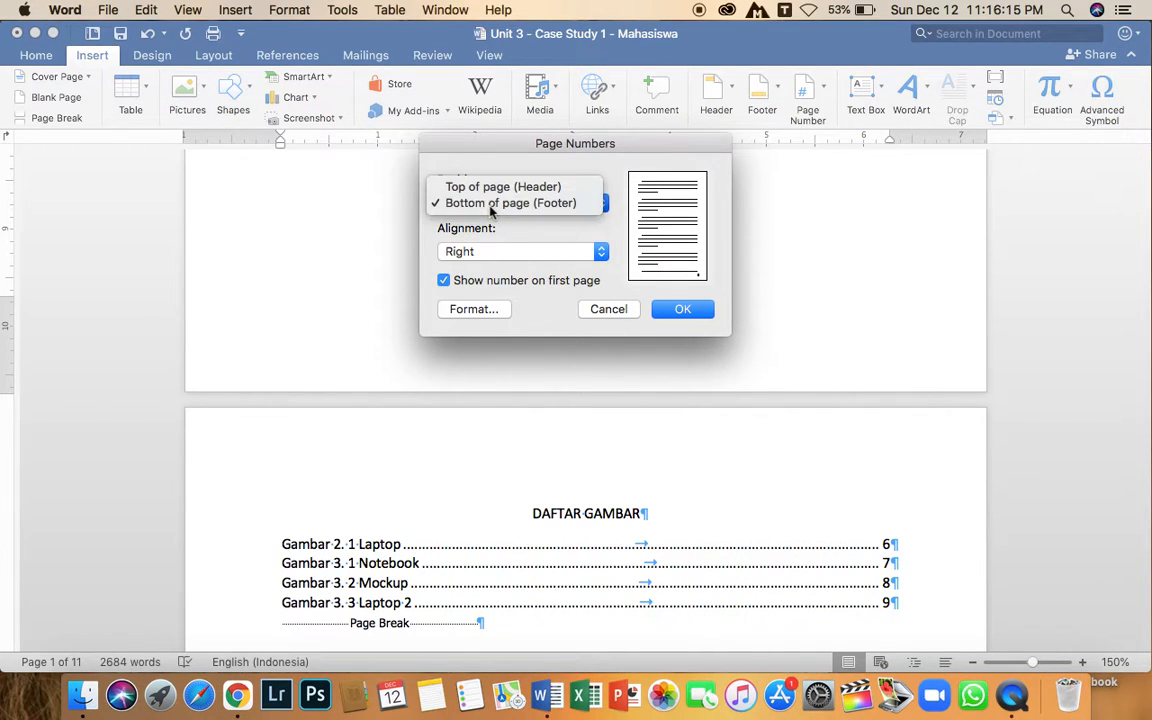
left_click(491, 205)
left_click(519, 252)
left_click(463, 234)
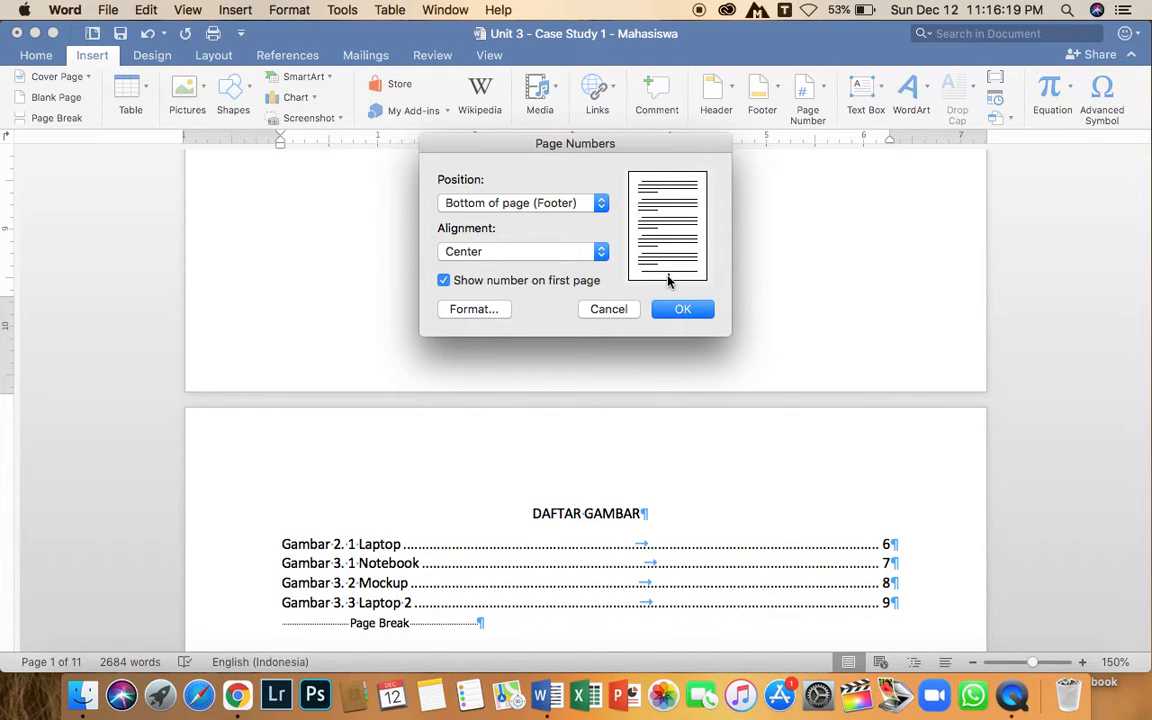
left_click(677, 312)
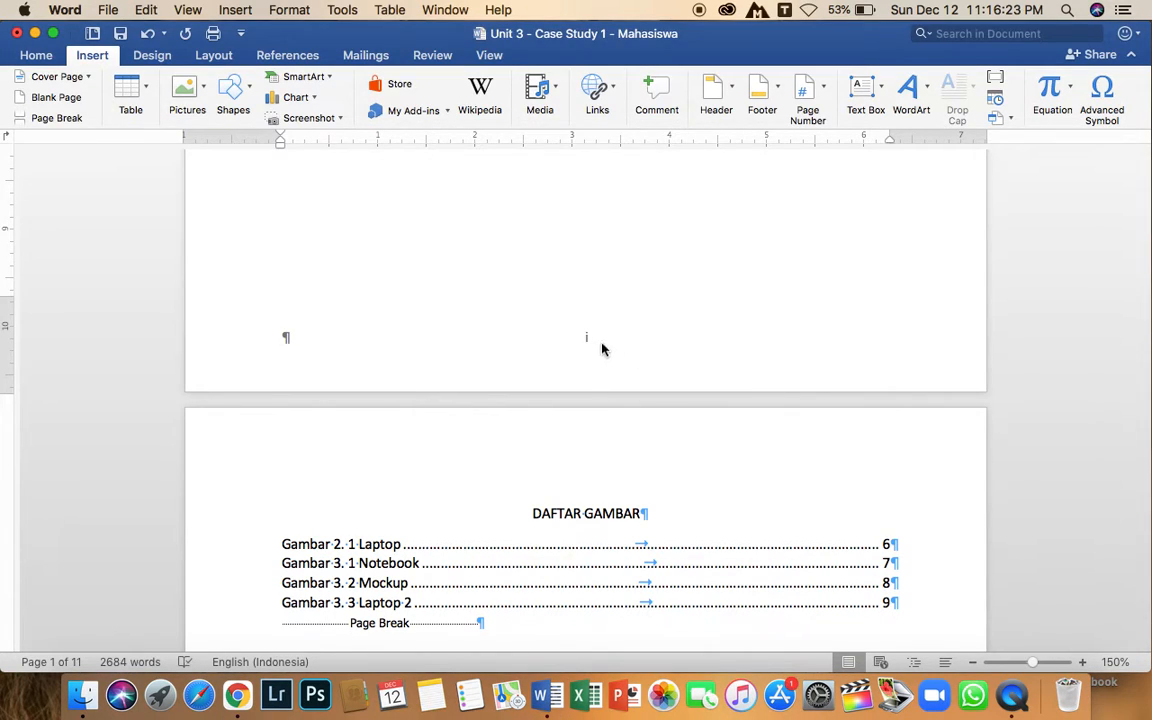
Check the footer page numbers from the DAFTAR ISI page through DAFTAR TABEL and into the BAB 1 pages.
scroll(594, 342, "down", 1)
scroll(587, 335, "down", 10)
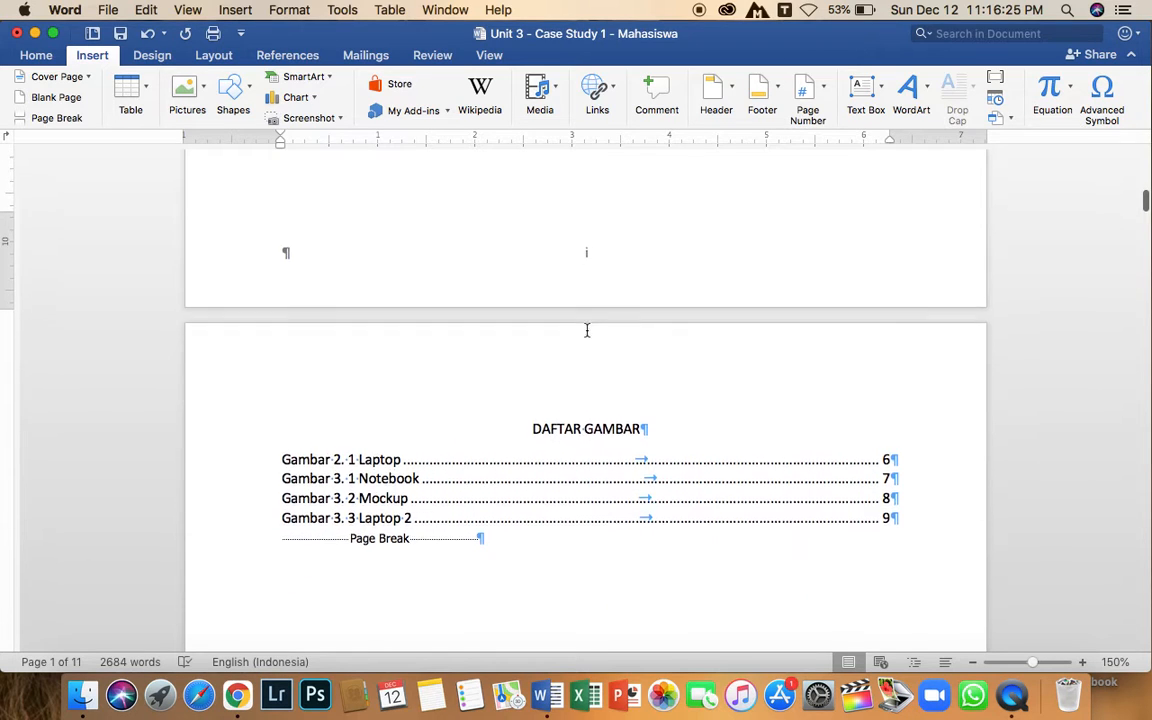
scroll(594, 378, "down", 10)
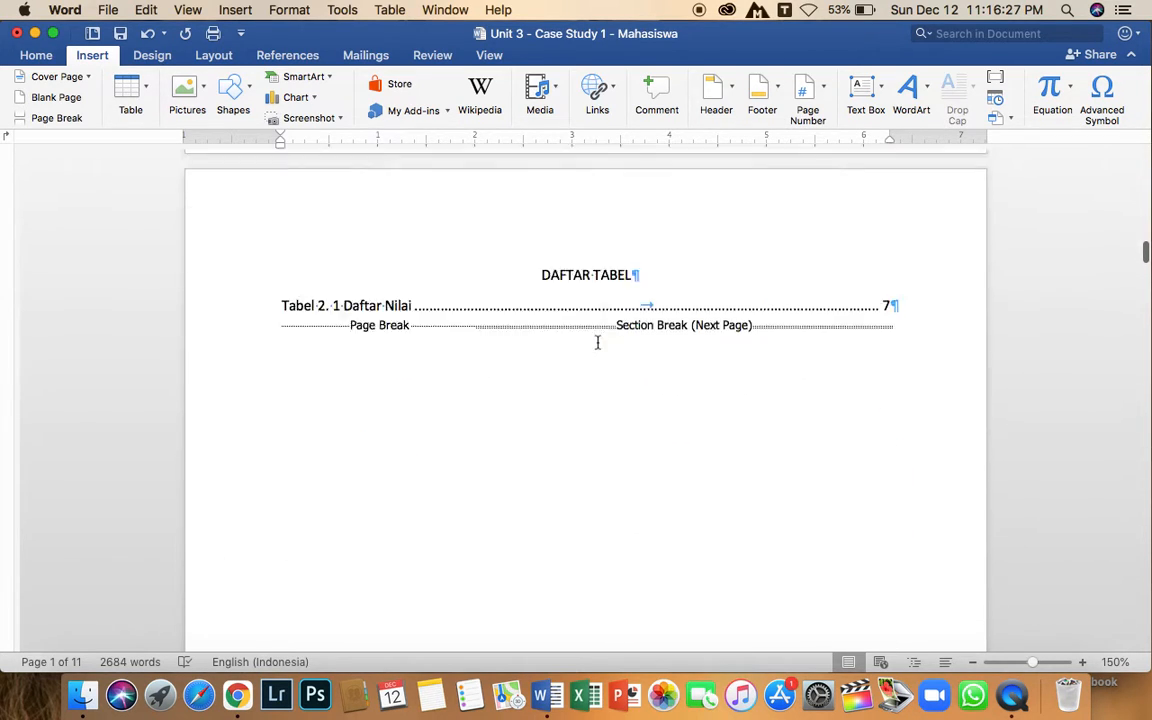
scroll(600, 295, "down", 20)
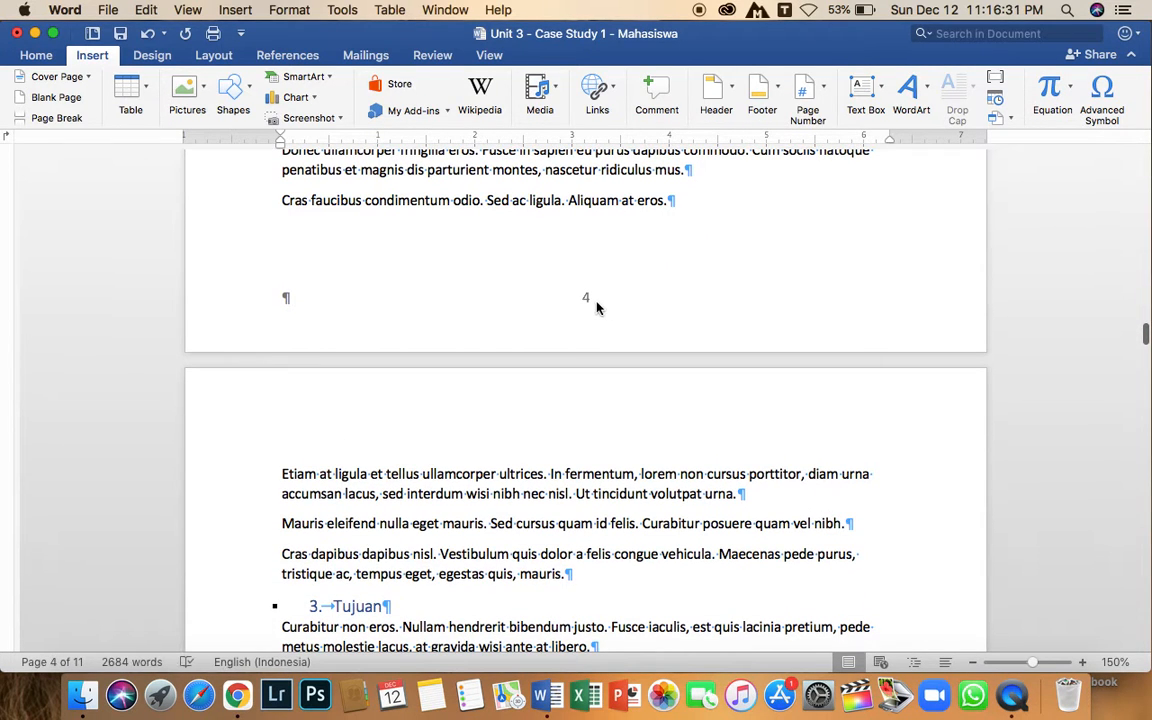
scroll(590, 306, "up", 3)
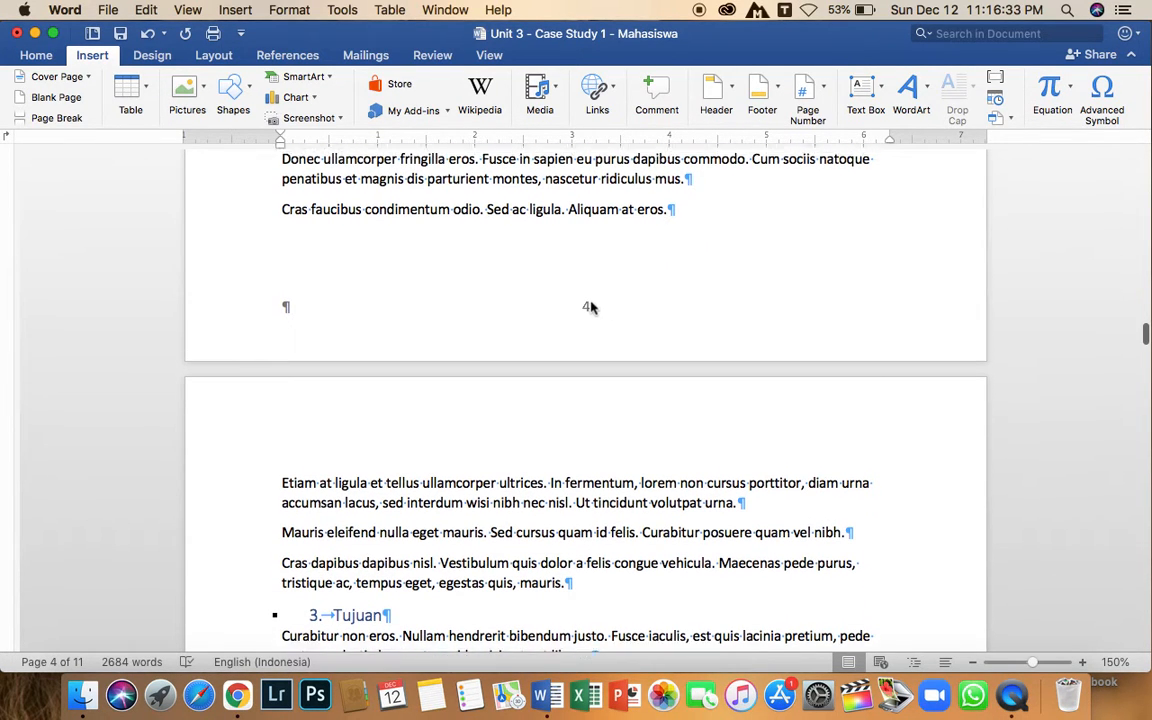
scroll(596, 384, "up", 15)
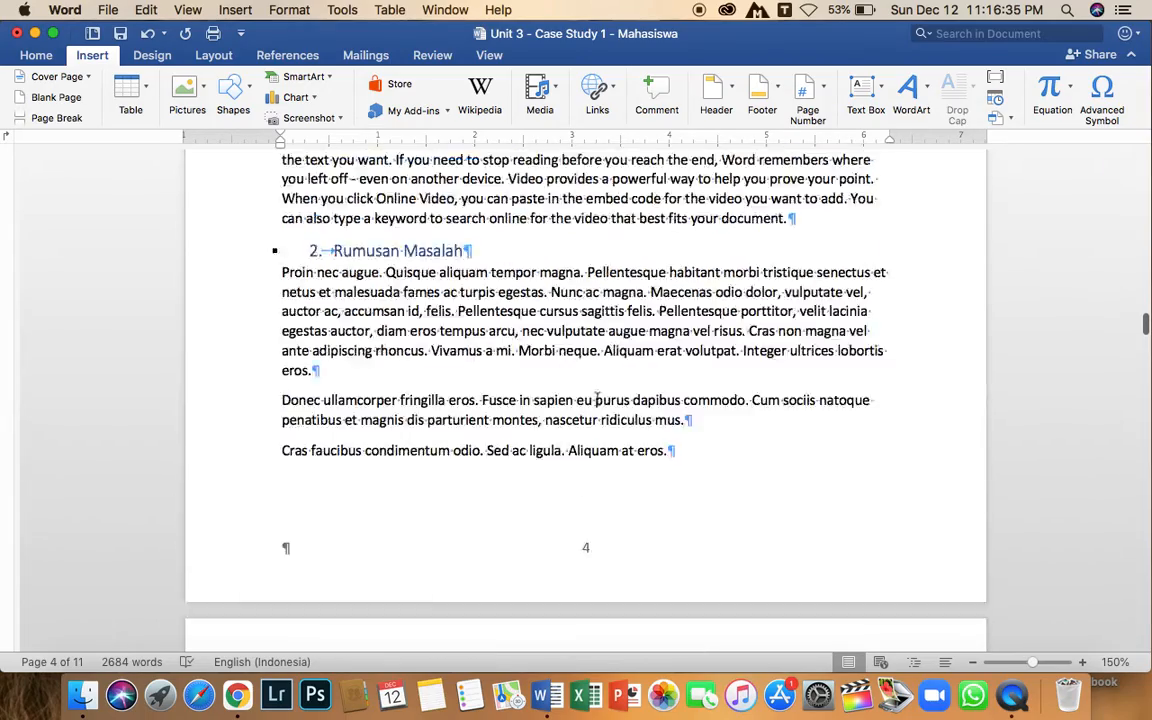
scroll(597, 398, "down", 15)
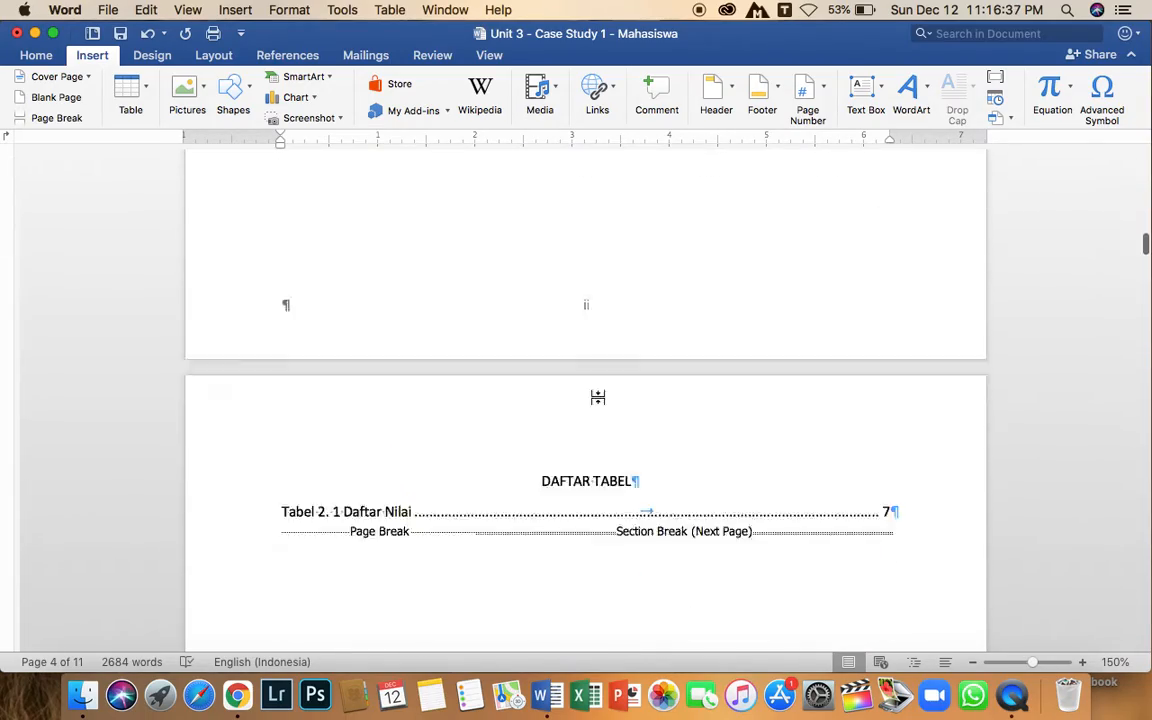
scroll(597, 398, "down", 8)
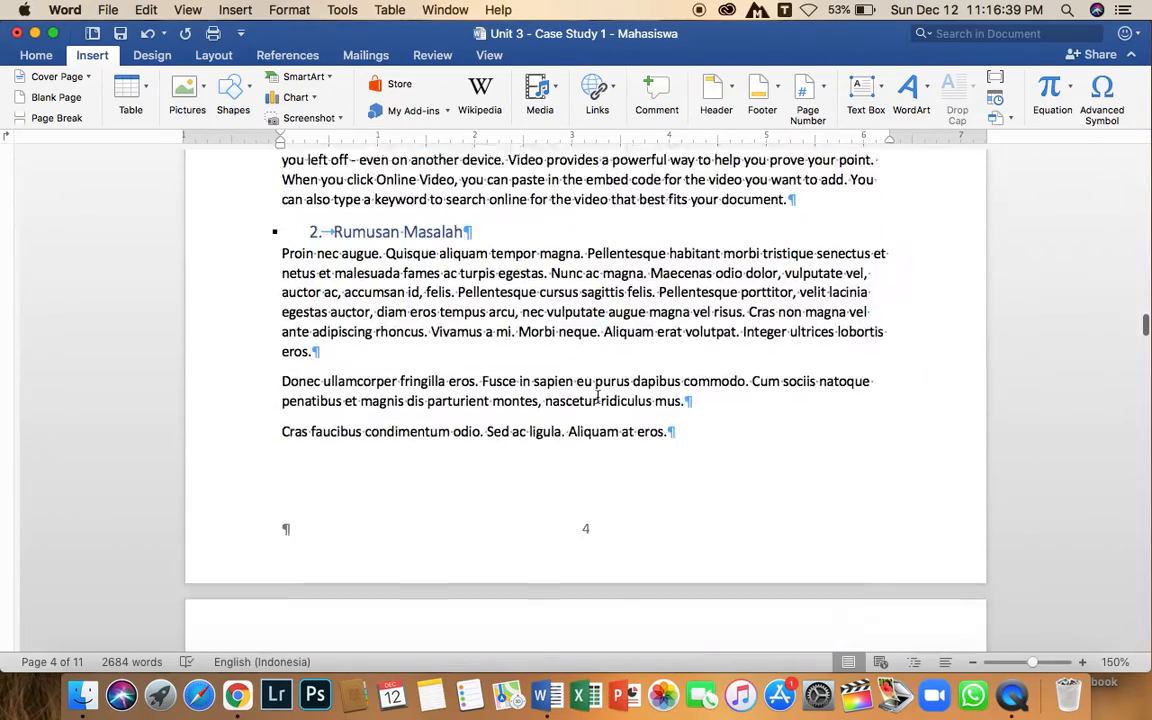
Unlink the Section 2 footer from the previous section and delete its centered page number.
double_click(587, 312)
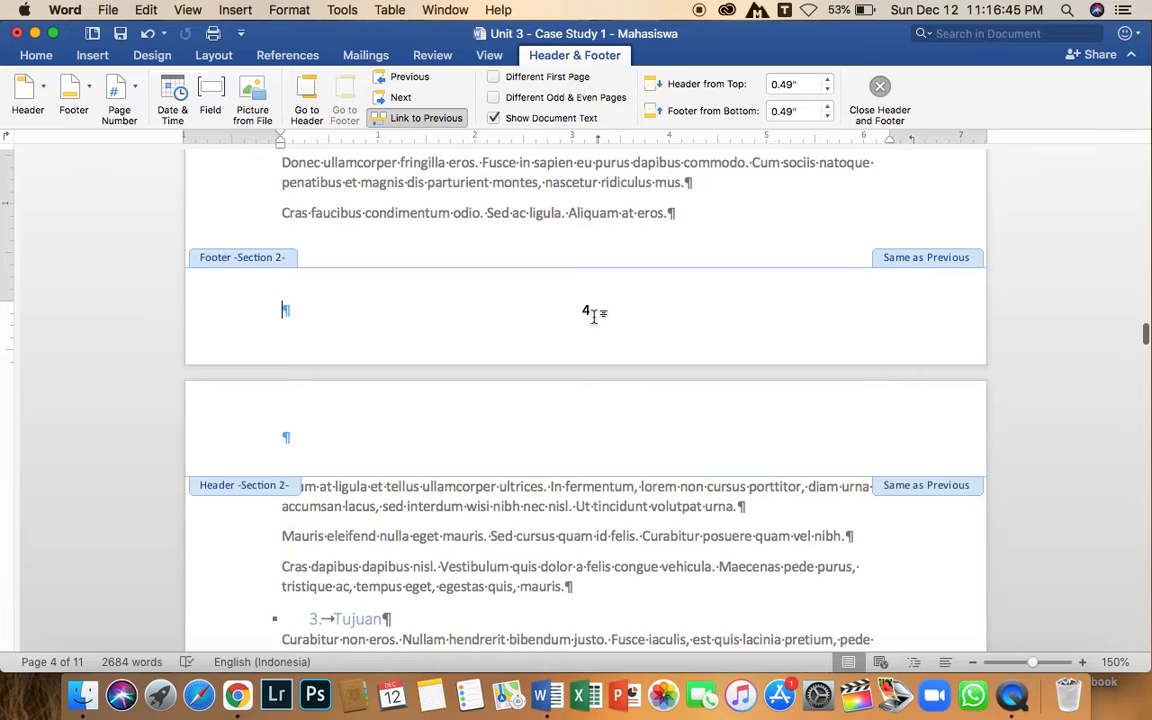
left_click(588, 312)
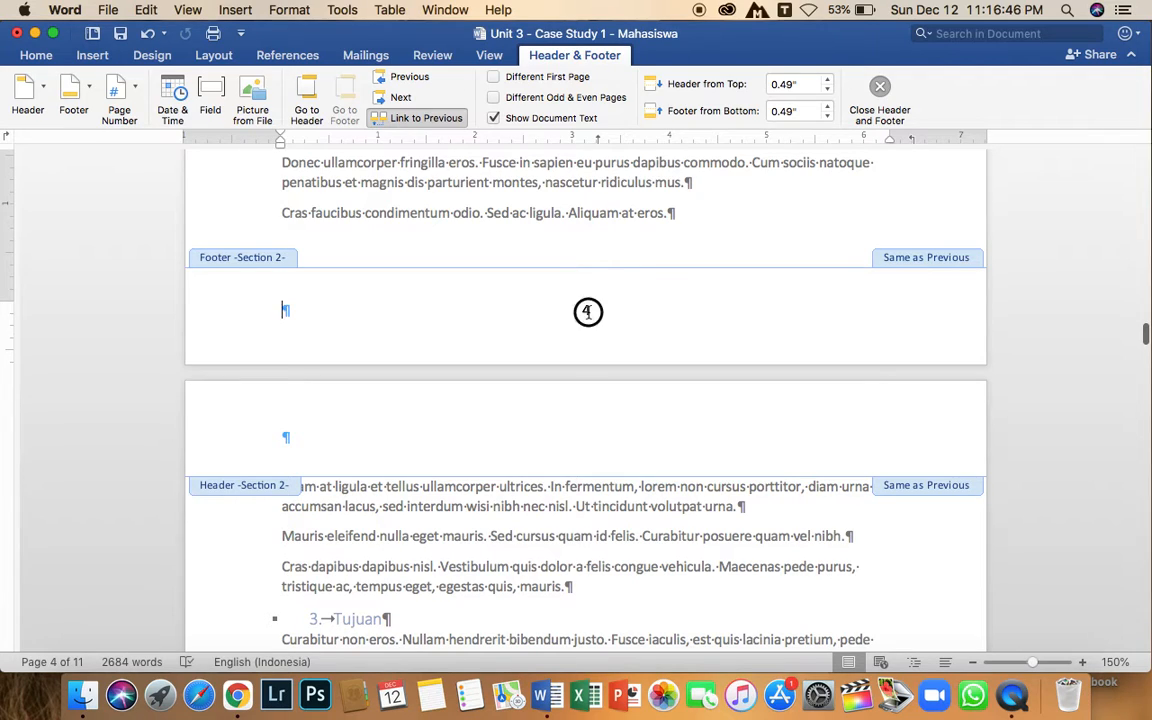
left_click(422, 118)
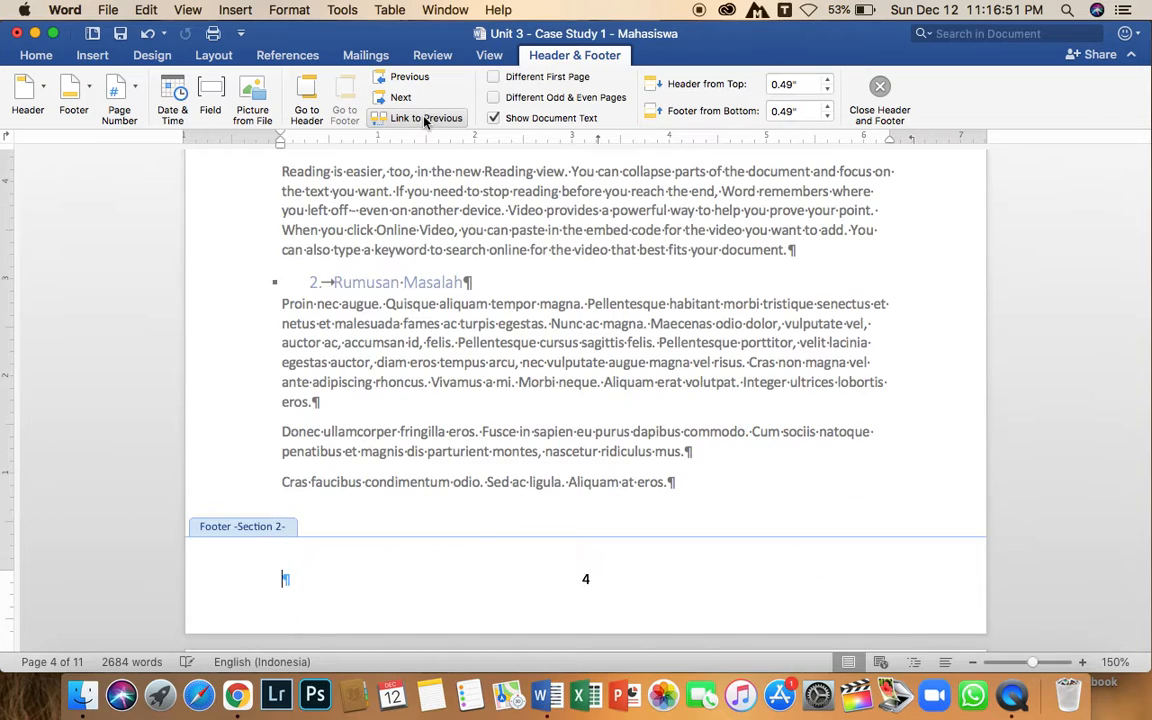
left_click(586, 581)
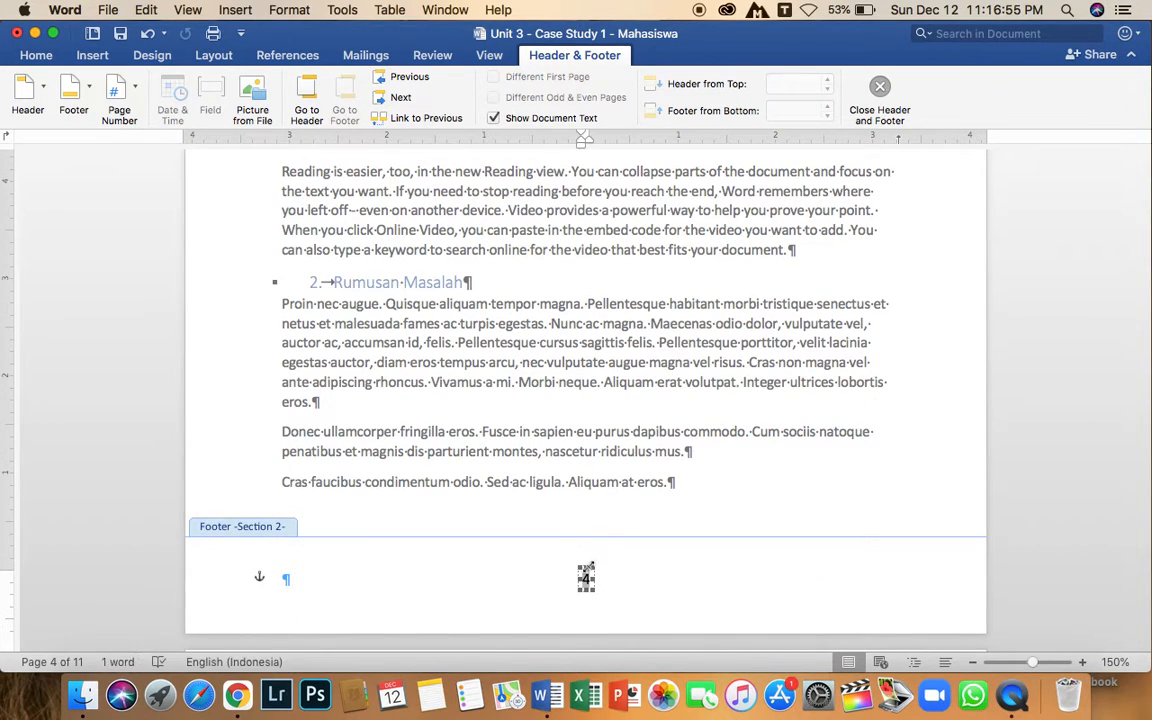
key("BackSpace")
Unlink the Section 2 header above the BAB 1 heading from the previous section.
scroll(675, 538, "up", 15)
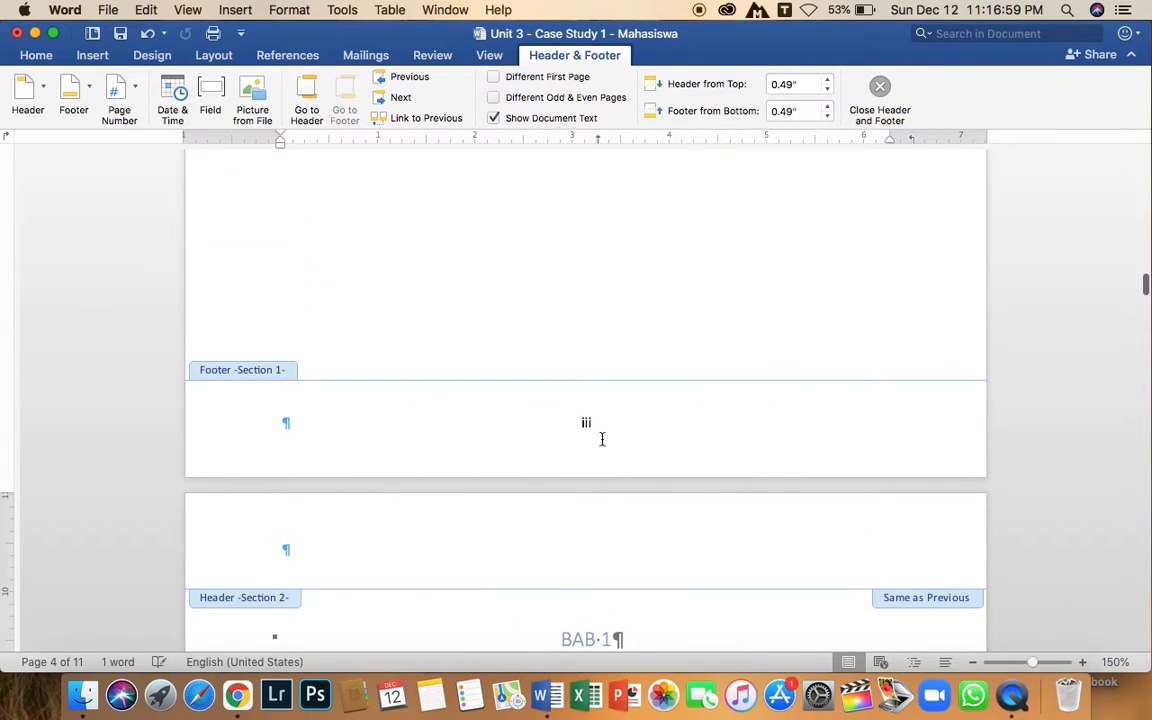
left_click(893, 567)
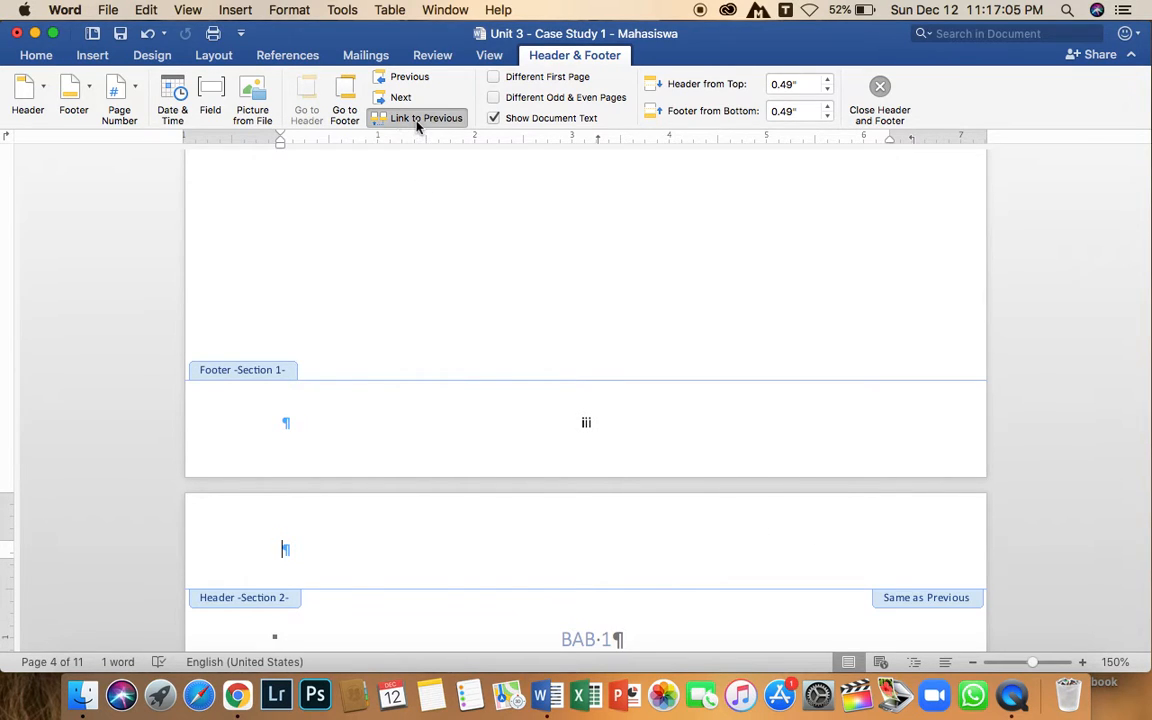
left_click(419, 121)
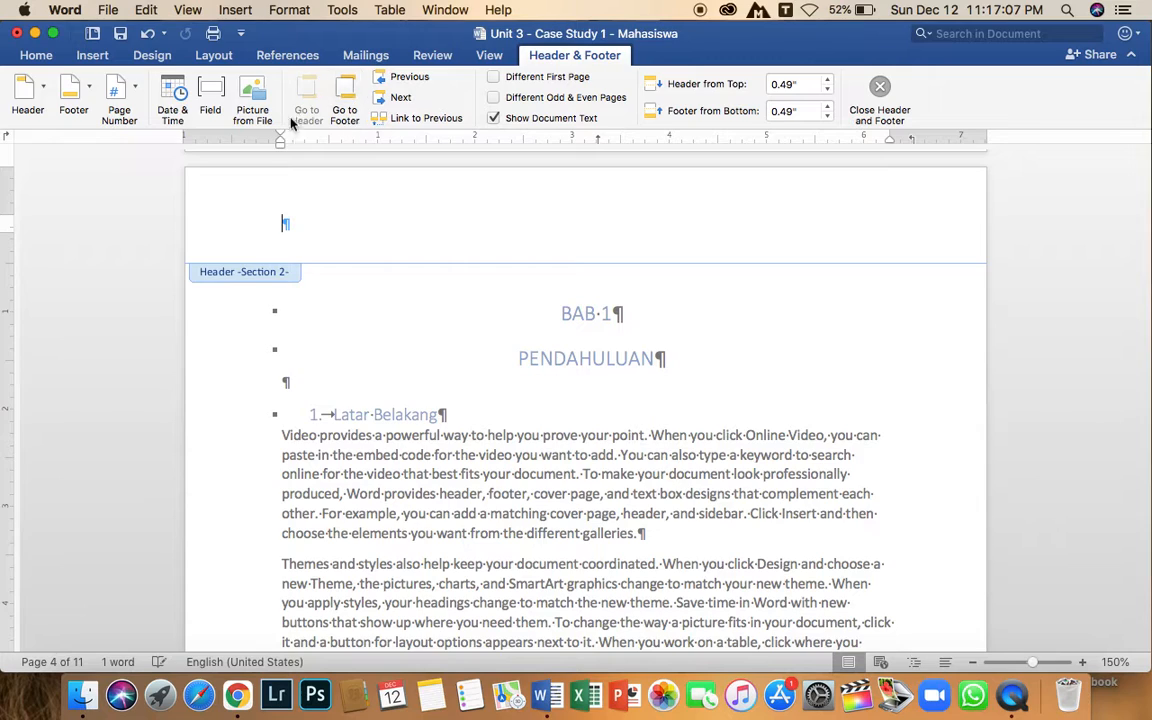
Set the Section 2 page numbering to the 1, 2, 3 format, starting at 1.
left_click(122, 89)
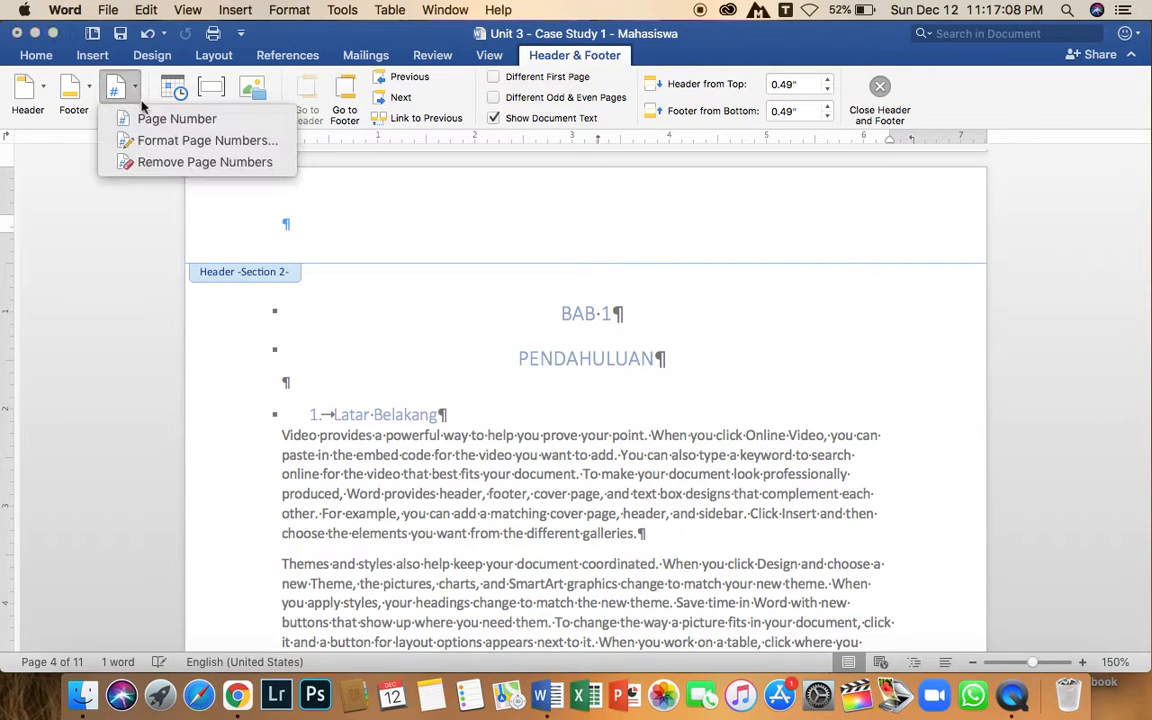
left_click(186, 142)
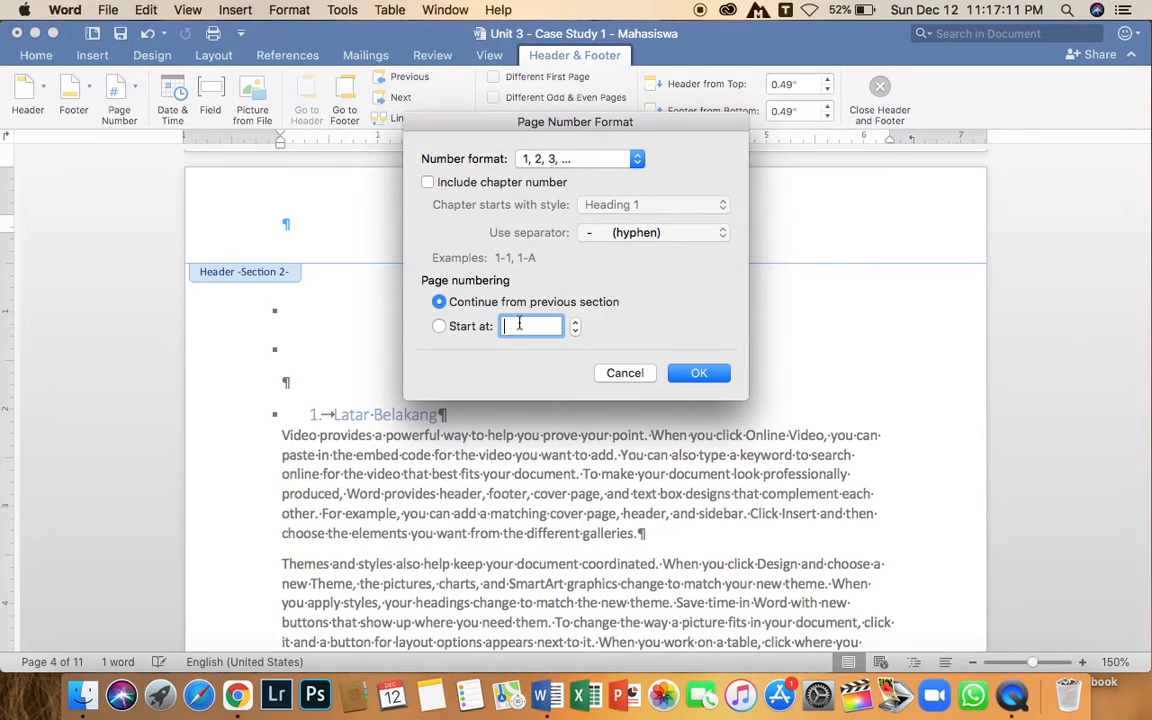
left_click(590, 176)
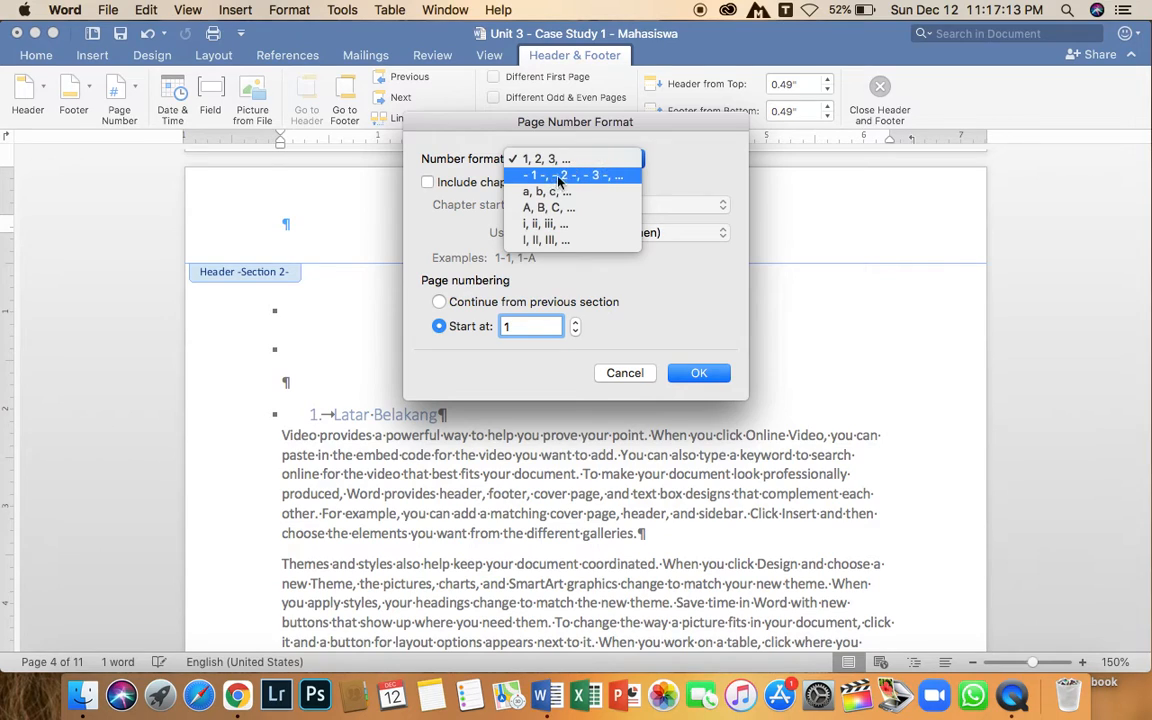
left_click(548, 159)
left_click(696, 373)
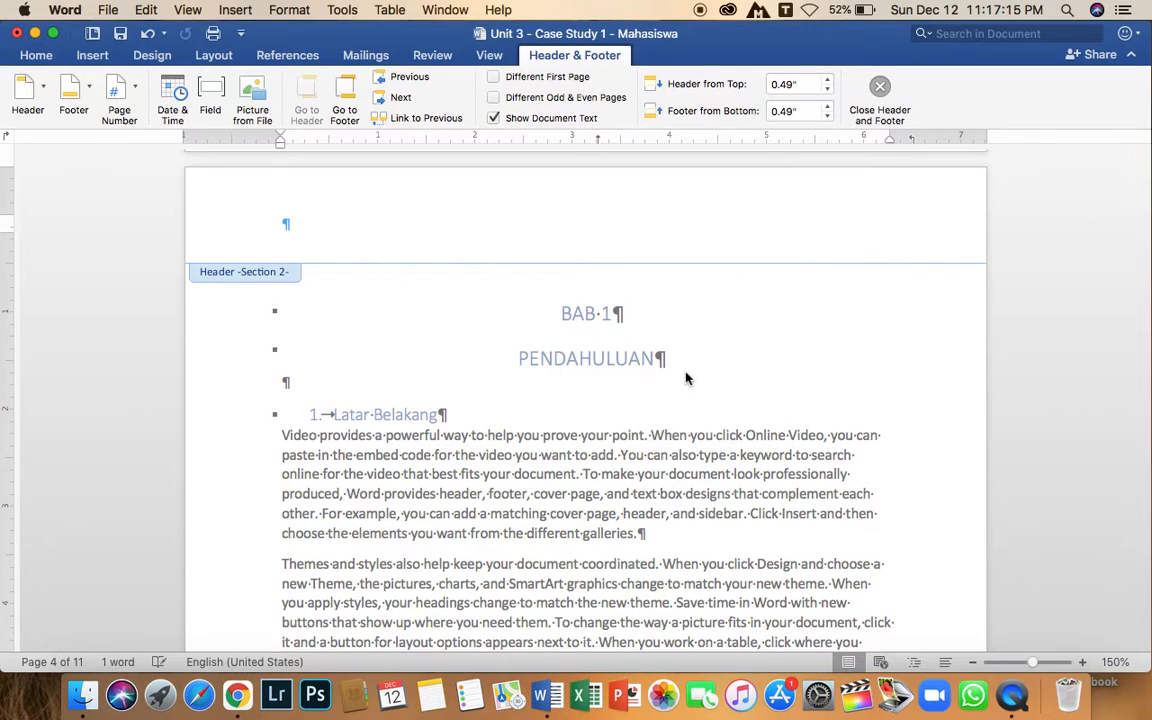
Insert a right-aligned page number in the Section 2 header, shown on the first page.
left_click(120, 95)
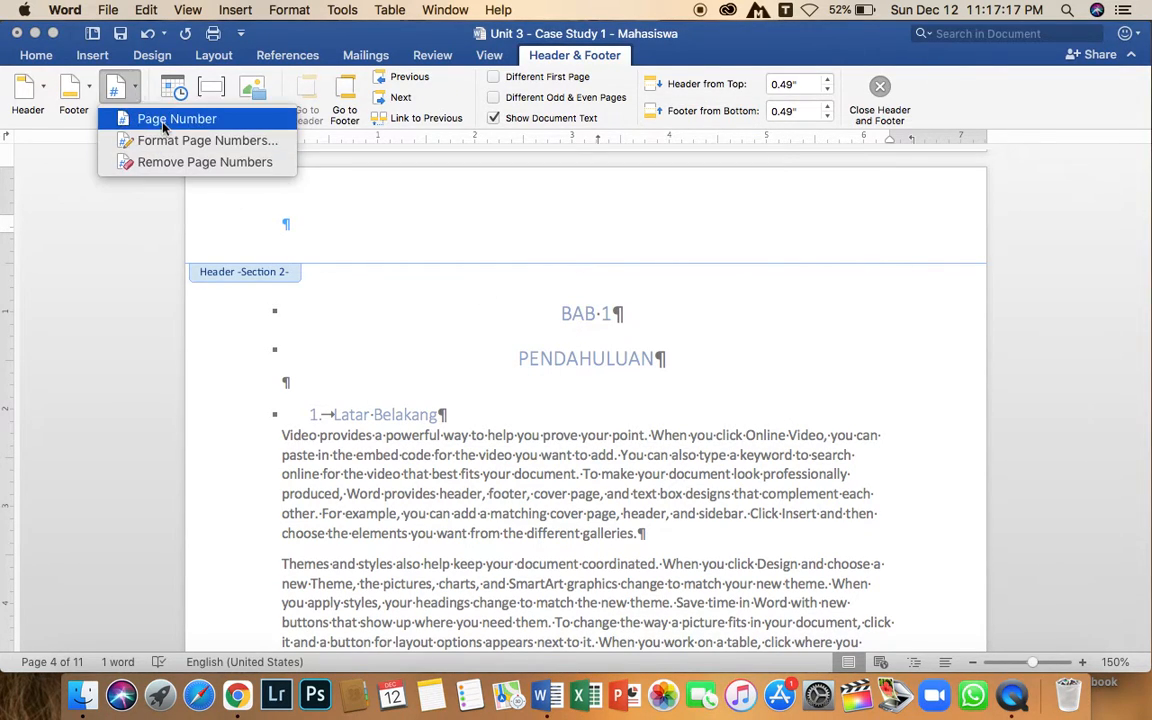
left_click(146, 112)
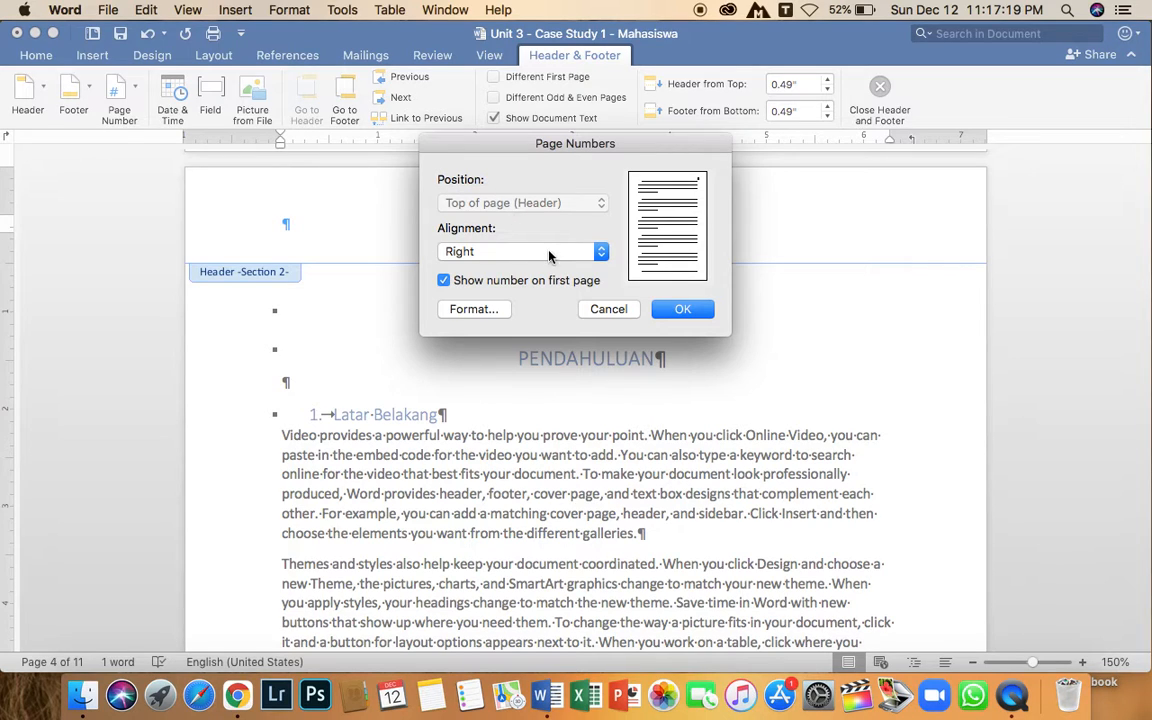
left_click(518, 252)
left_click(521, 257)
left_click(684, 311)
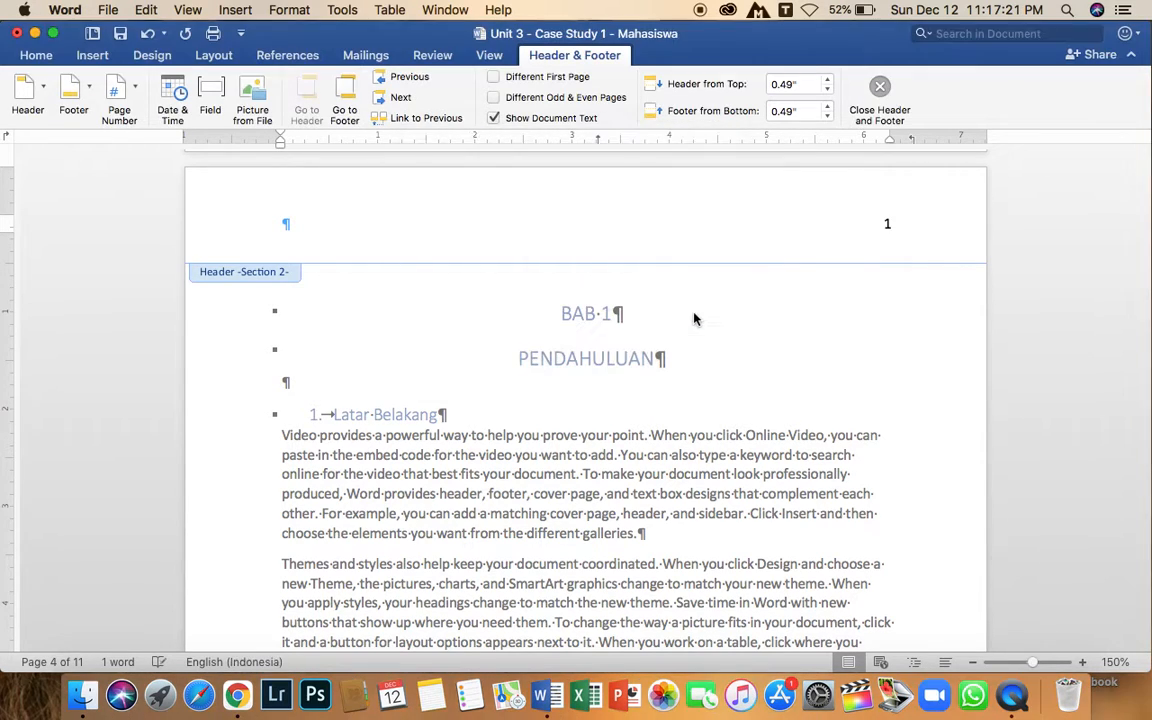
Check the page numbers in the front matter's footers and the chapter pages' headers, then return to the DAFTAR ISI page.
scroll(865, 279, "up", 10)
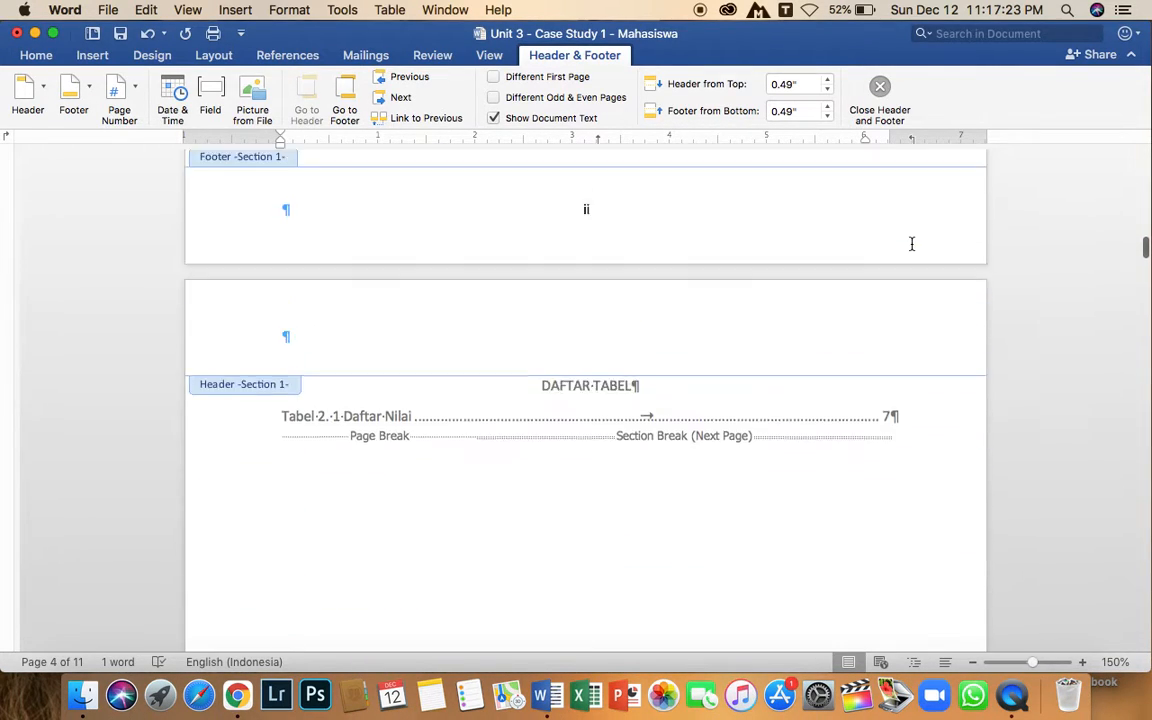
scroll(885, 353, "up", 10)
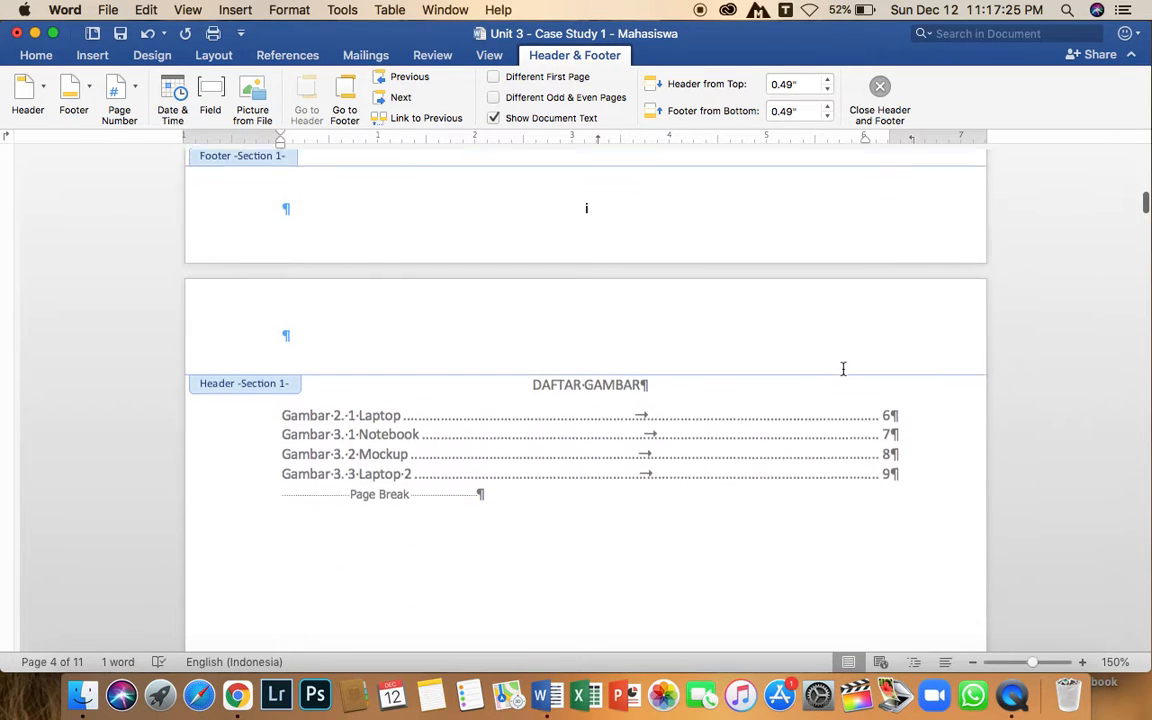
scroll(648, 333, "down", 10)
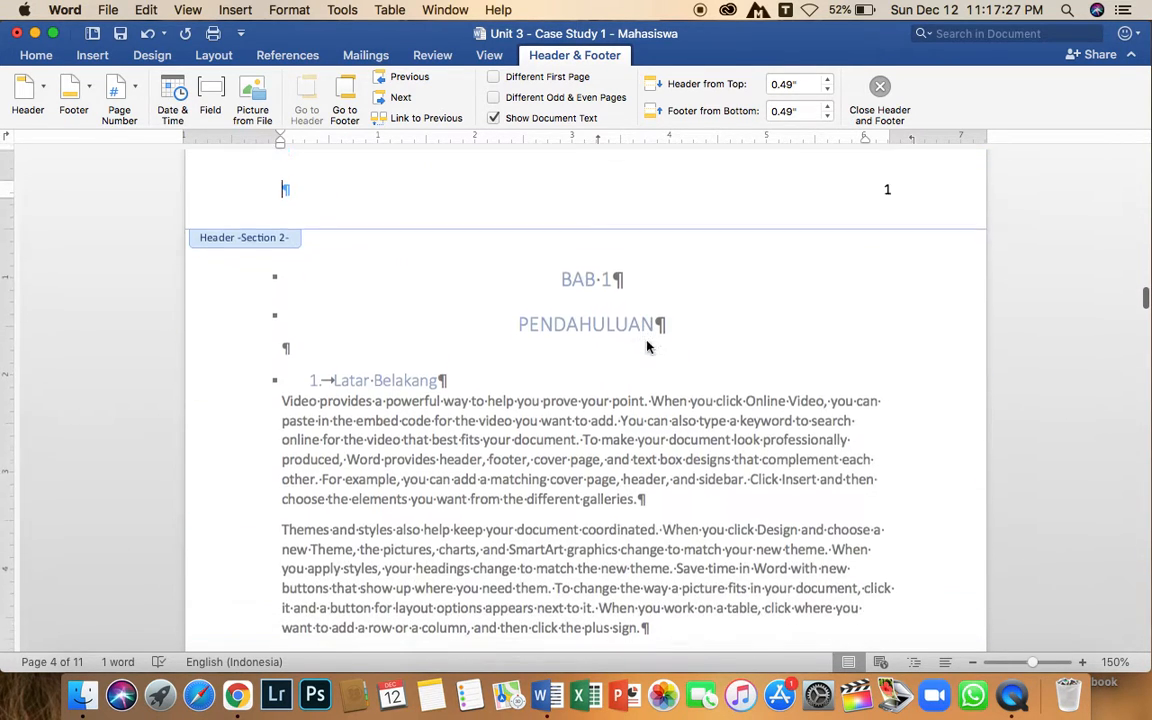
scroll(887, 303, "up", 3)
scroll(890, 310, "down", 10)
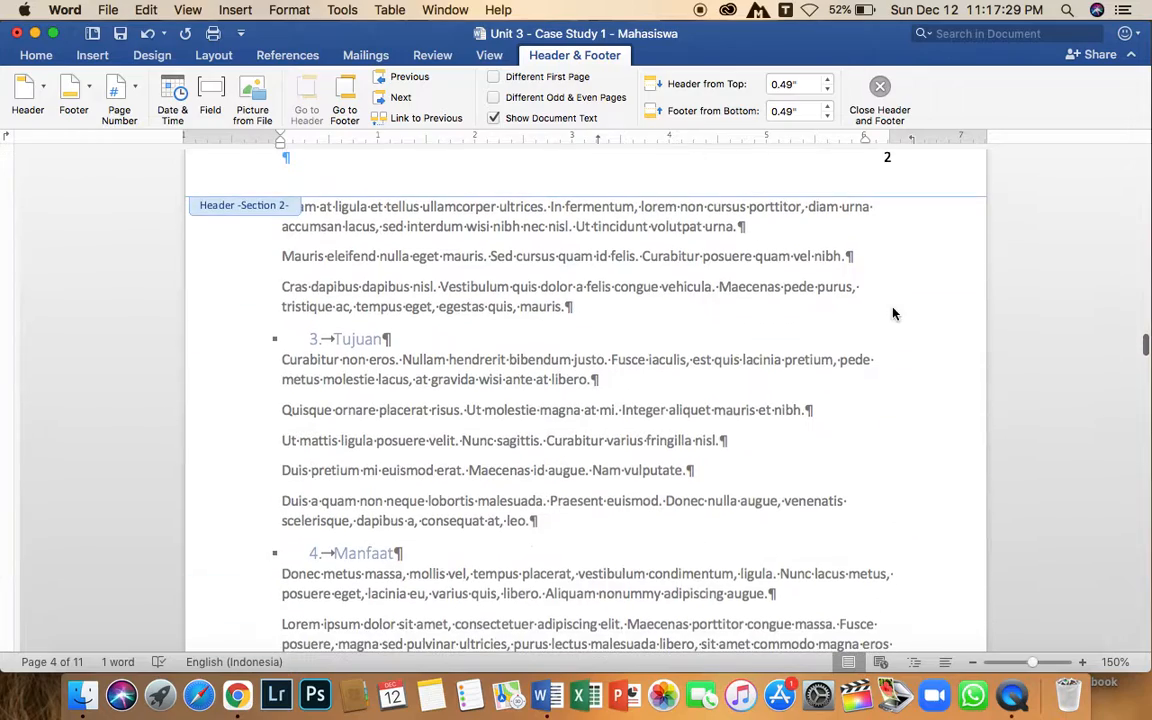
scroll(893, 340, "down", 15)
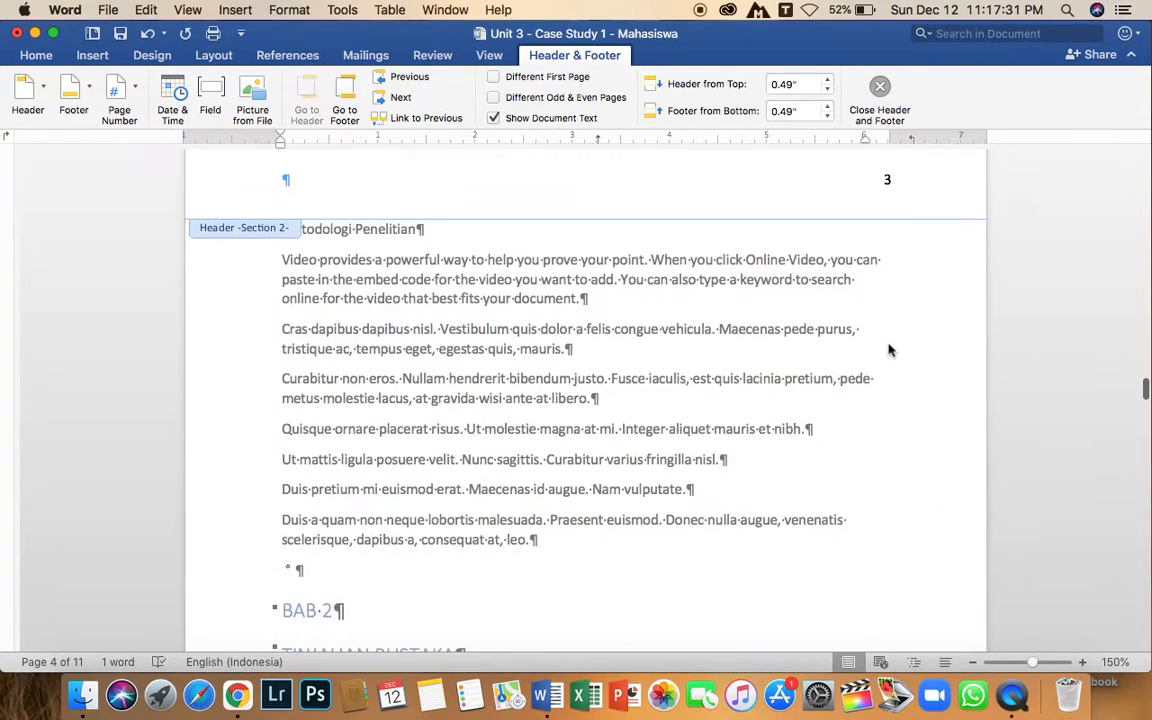
scroll(890, 350, "down", 10)
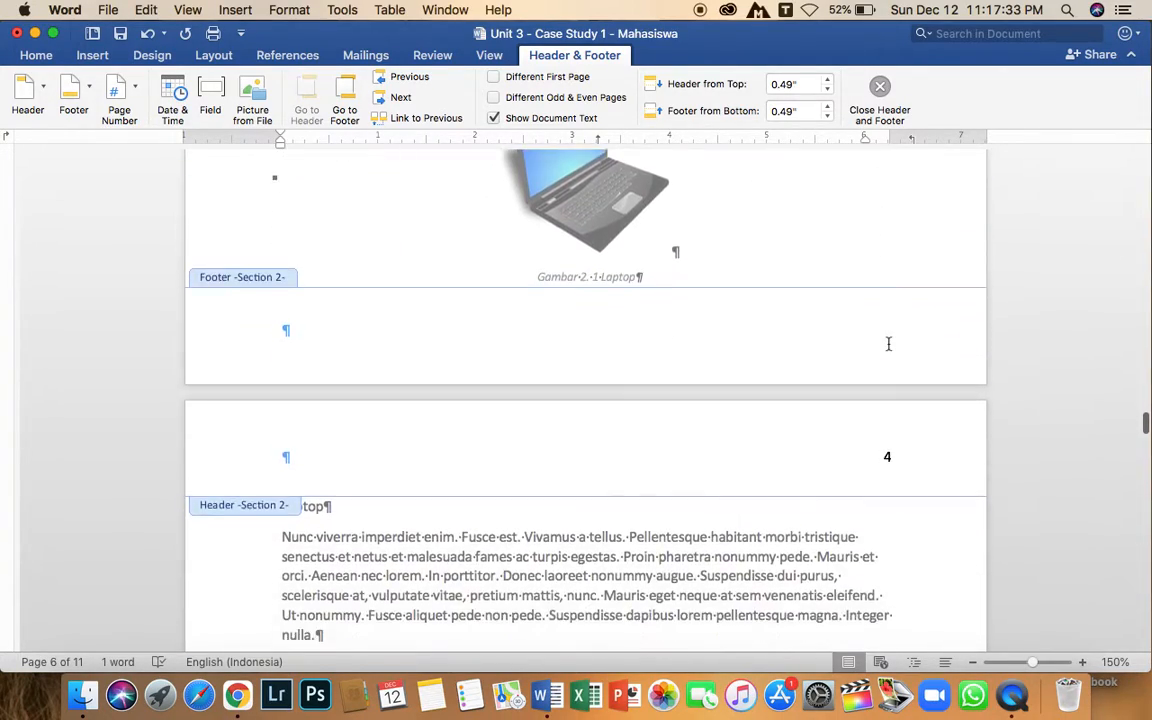
scroll(889, 349, "down", 10)
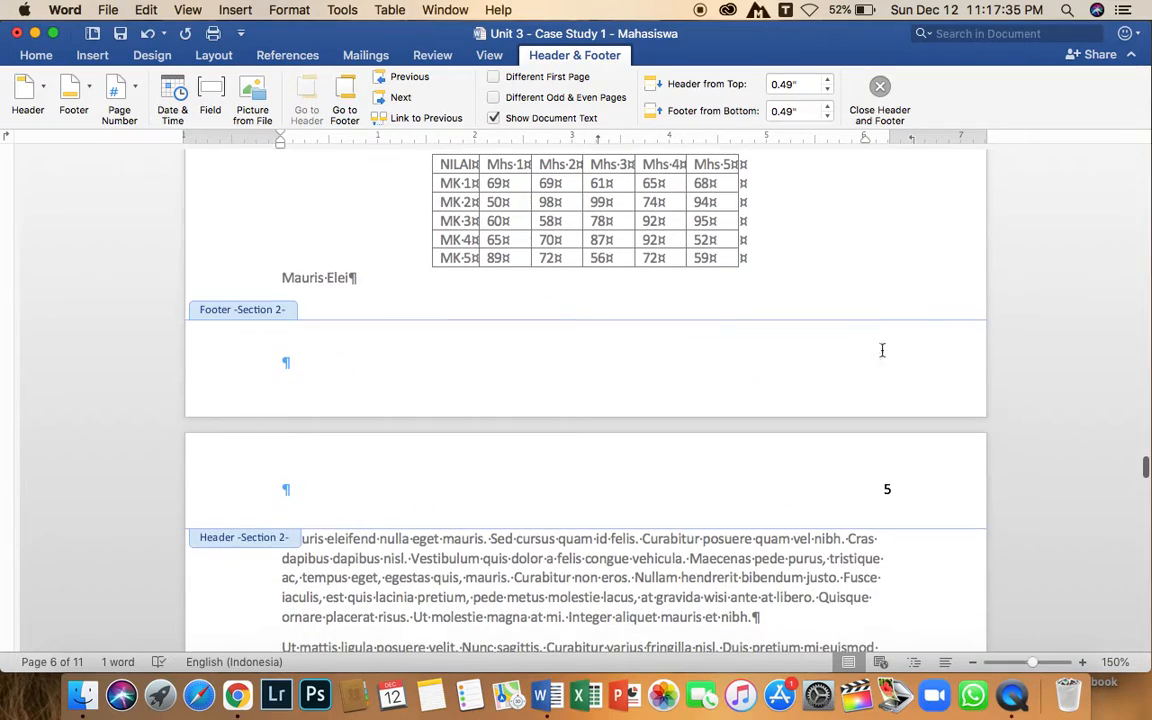
scroll(862, 381, "up", 10)
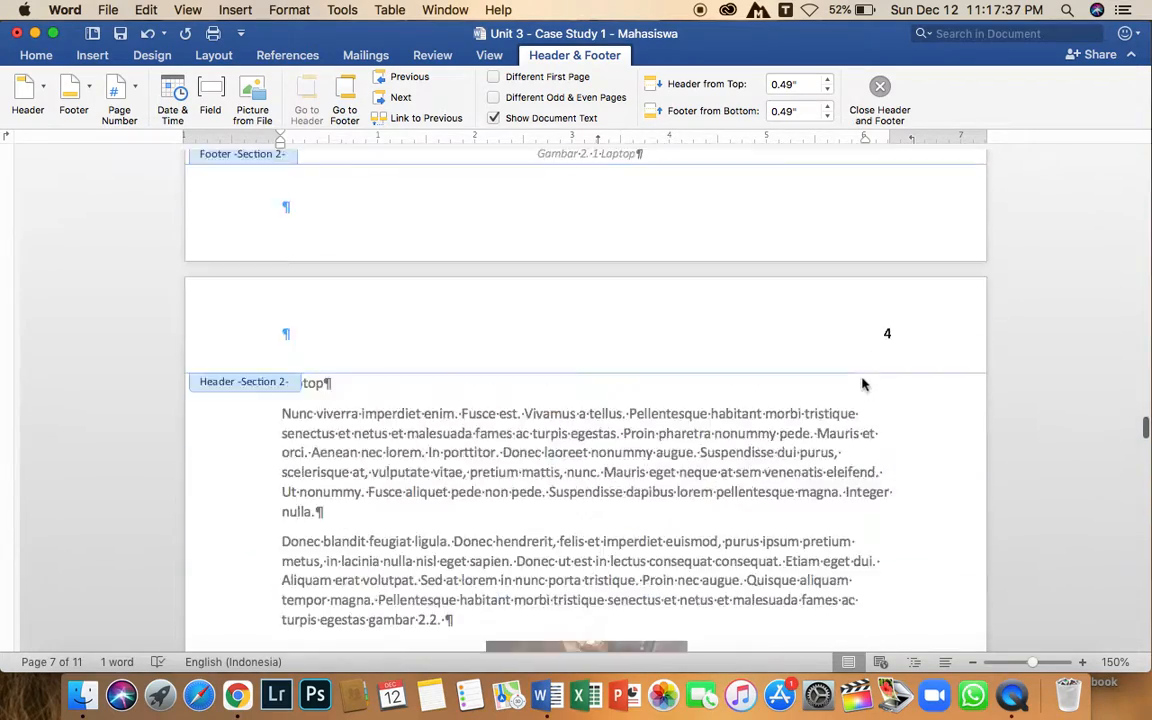
scroll(862, 383, "up", 10)
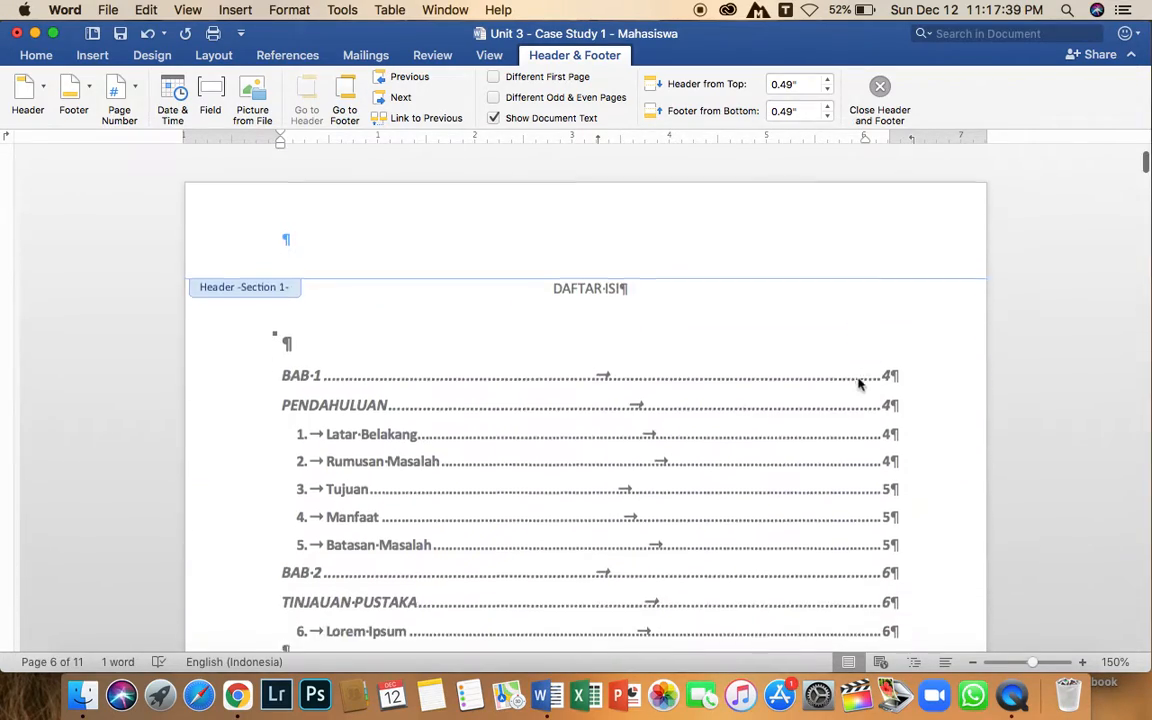